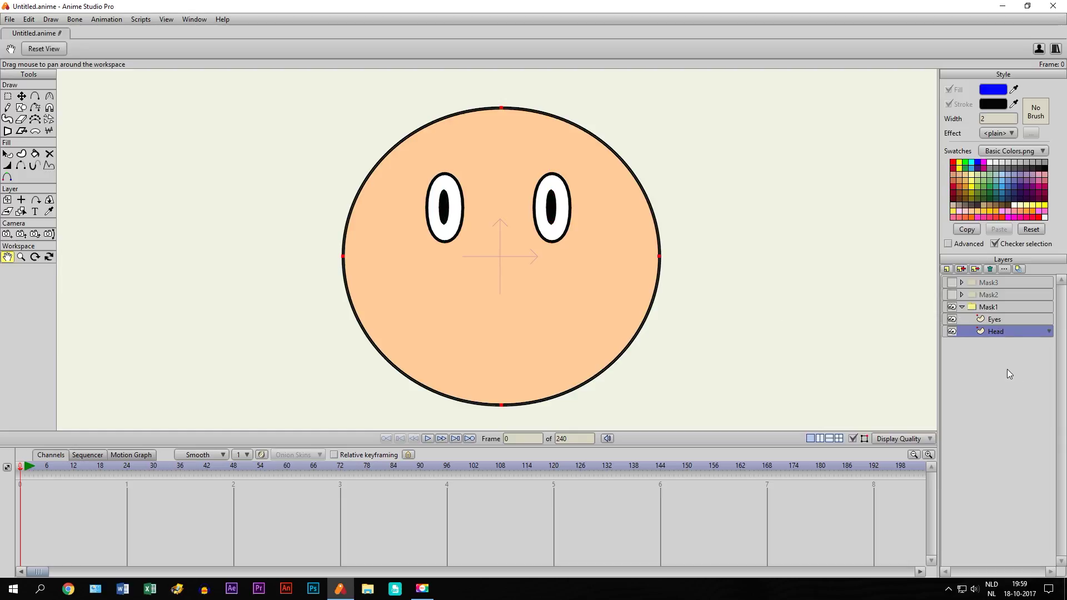
Step: Set the Mask1 group's group mask to Hide all in its layer settings
left_click(984, 307)
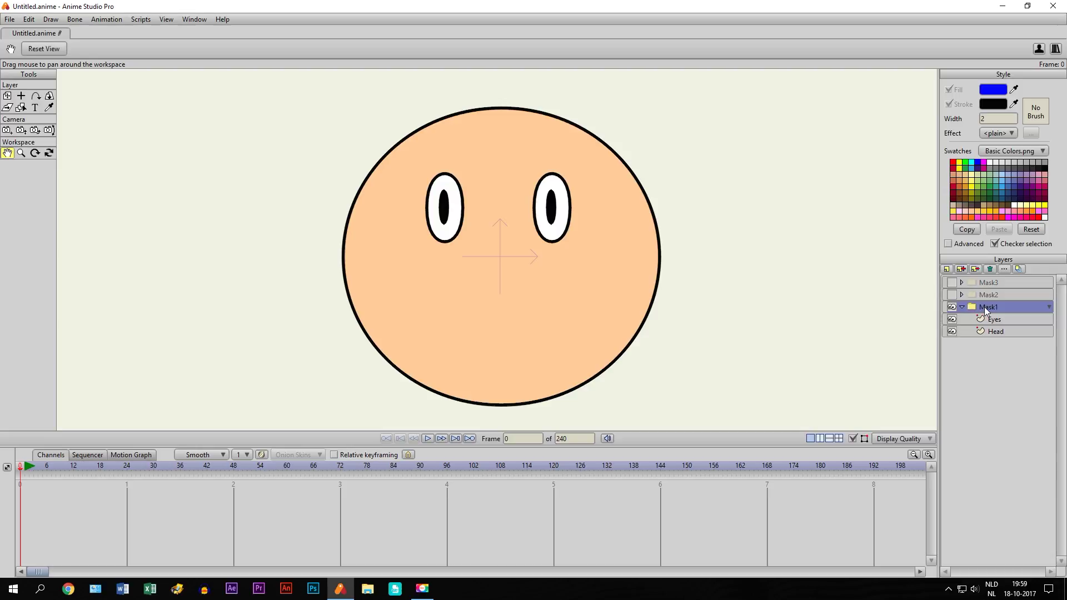
double_click(984, 307)
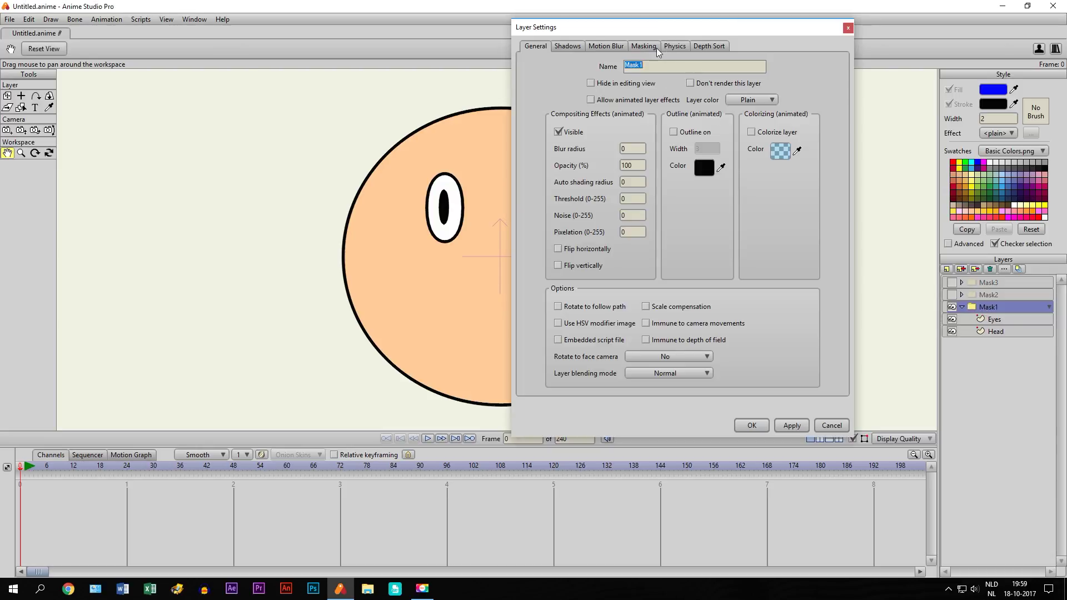
left_click(640, 46)
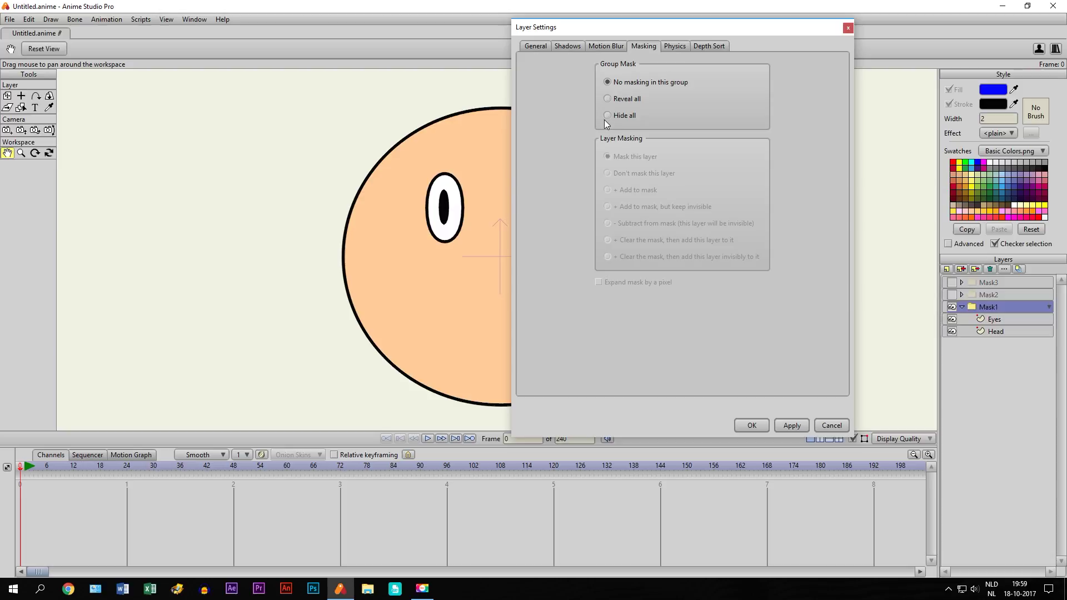
left_click(609, 115)
left_click(751, 425)
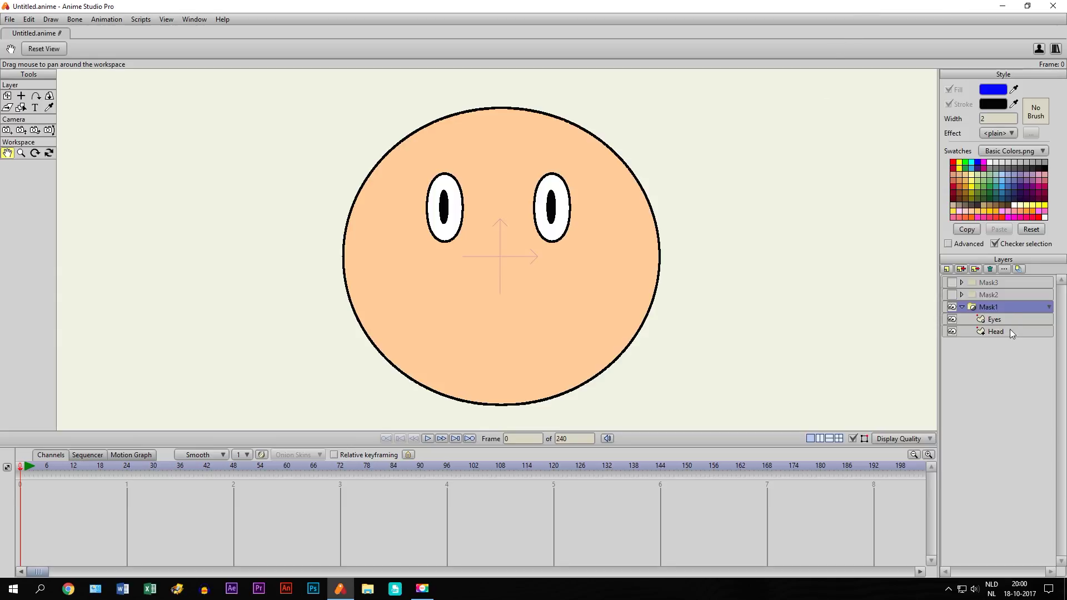
Step: Check the Head layer's masking setting and accept + Add to mask
left_click(990, 333)
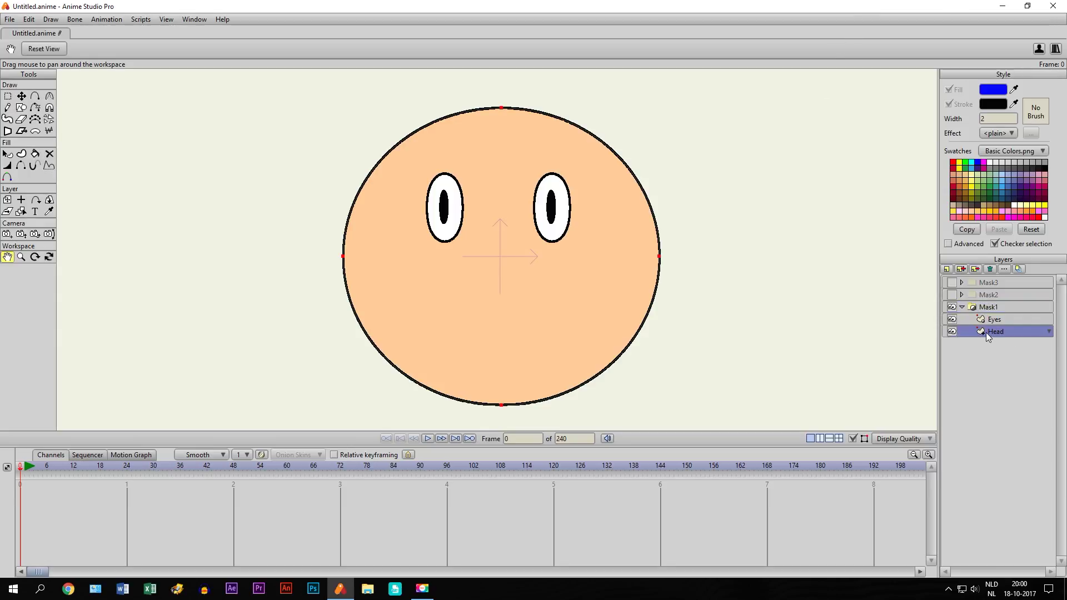
double_click(985, 332)
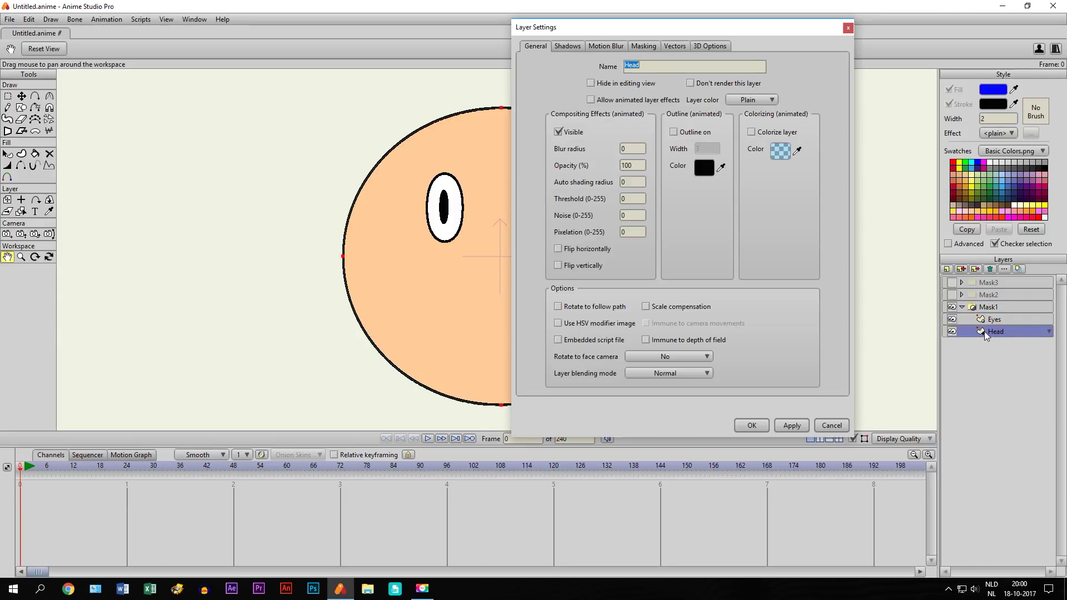
left_click(638, 46)
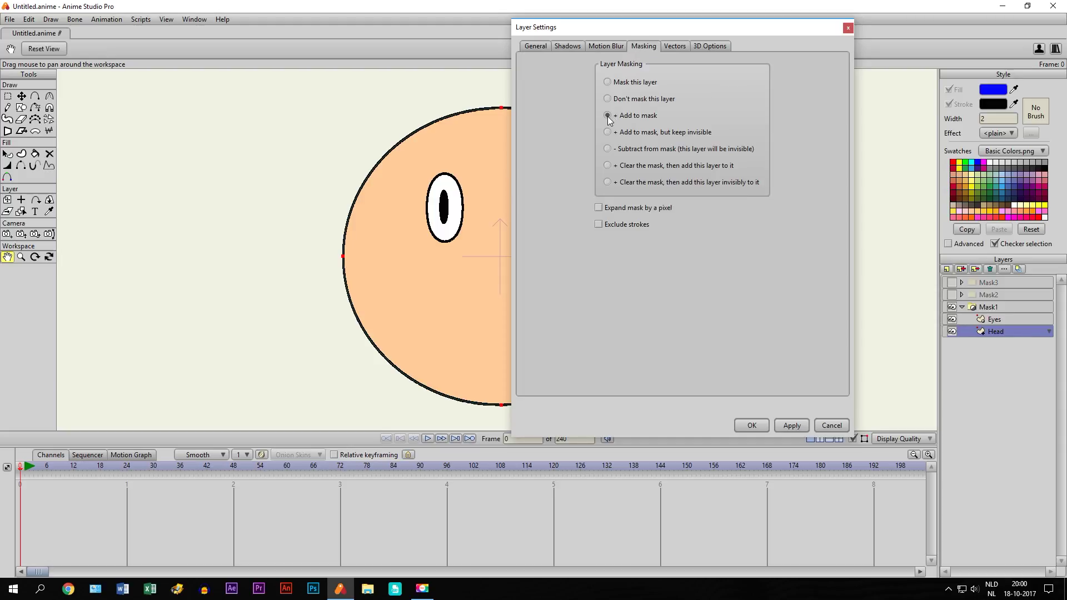
left_click(750, 425)
Step: Check the Eyes layer's masking setting and accept Mask this layer
left_click(979, 320)
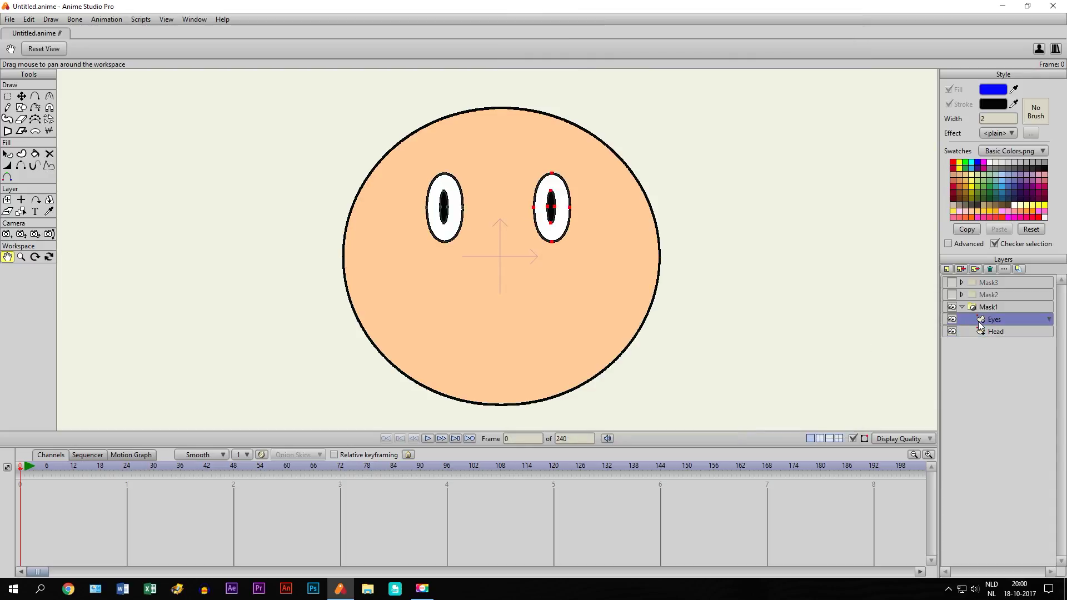
double_click(979, 325)
left_click(637, 49)
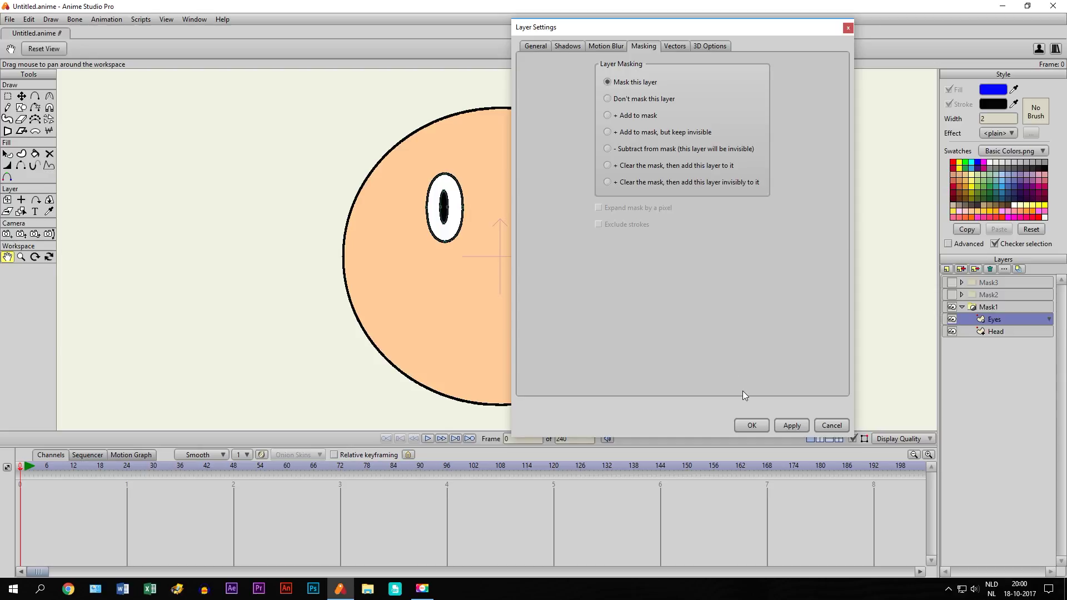
left_click(746, 425)
Step: Test the mask by moving the Eyes layer off the right side of the head and back onto the face
left_click(7, 200)
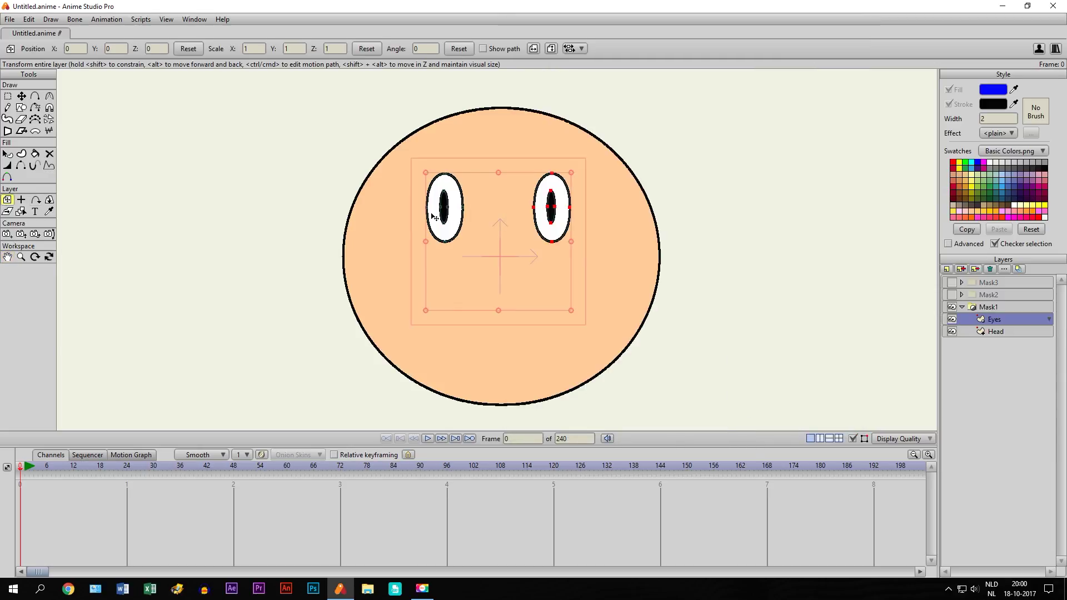
left_click_drag(510, 253, 783, 256)
left_click(988, 306)
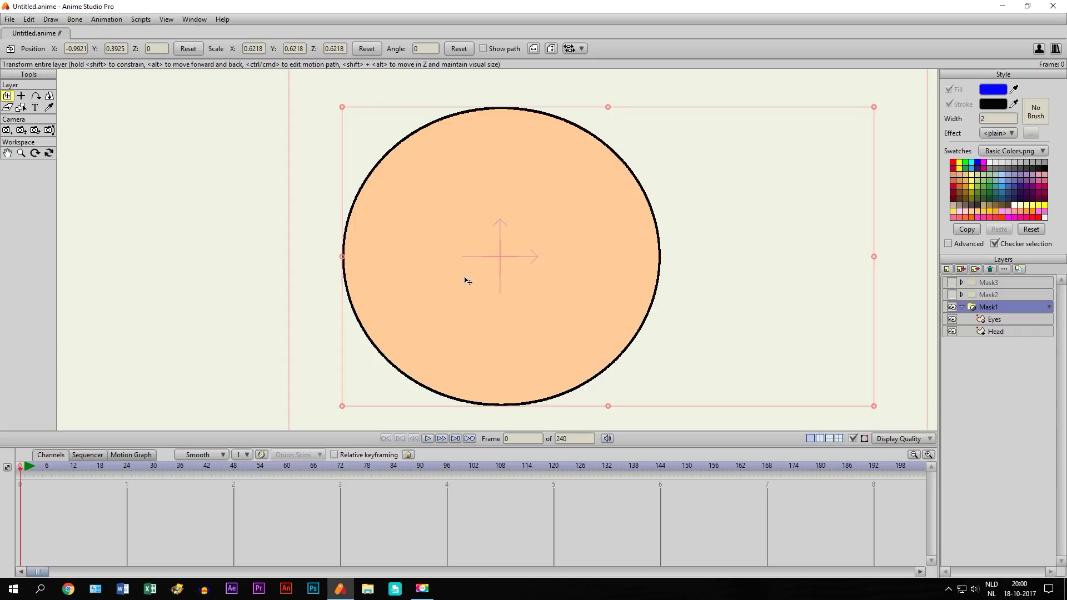
left_click(989, 320)
left_click_drag(819, 298, 552, 268)
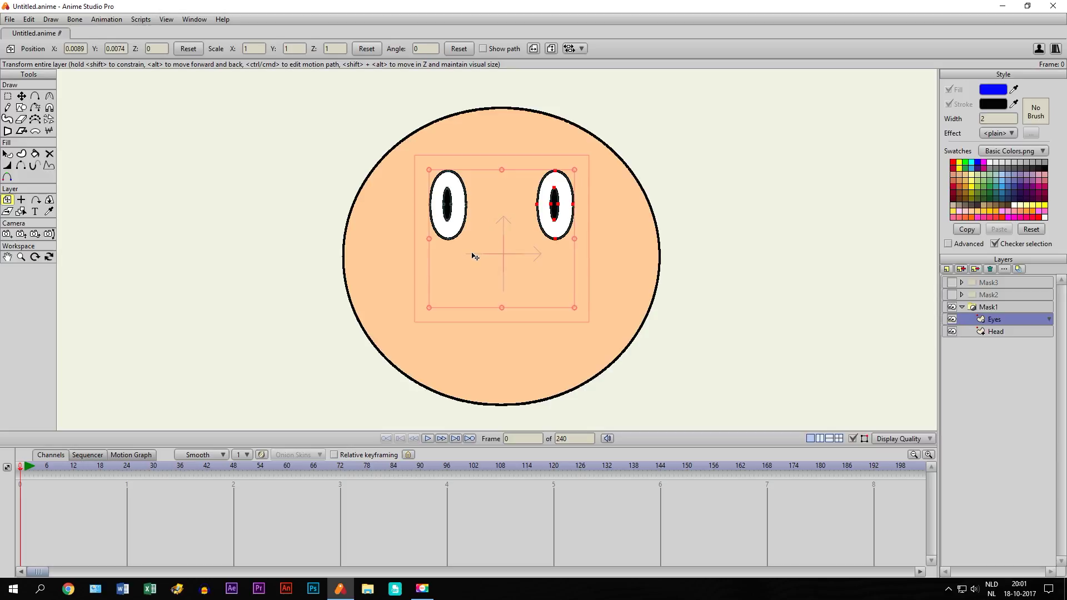
mouse_move(487, 257)
left_mouse_down()
mouse_move(509, 265)
mouse_move(492, 264)
left_mouse_up()
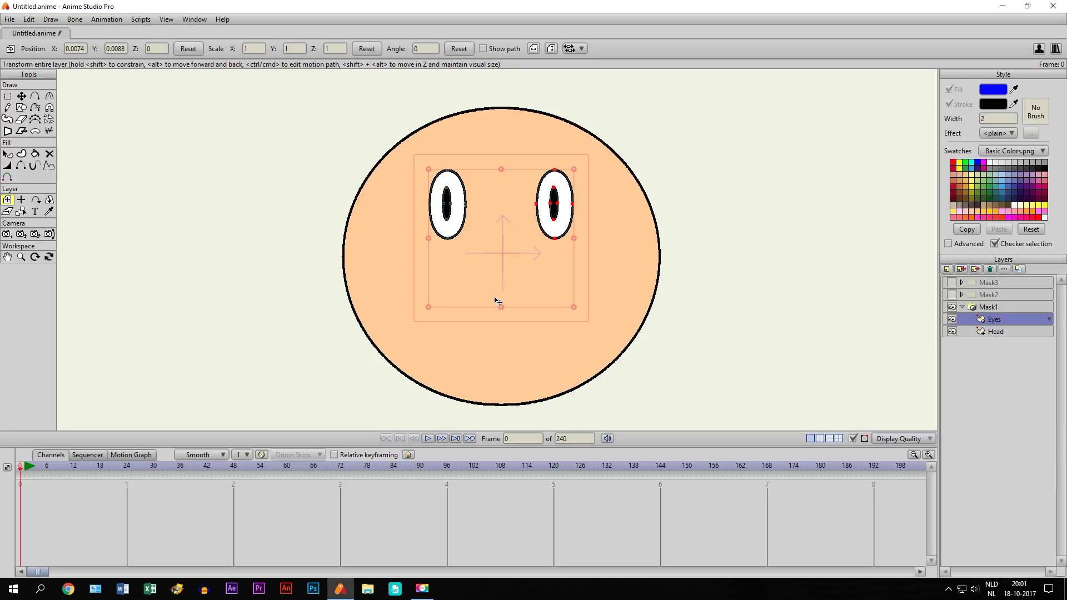
Step: At frame 24, narrow the Head shape by moving its left point inward, and shift the whole outline slightly left
left_click(128, 469)
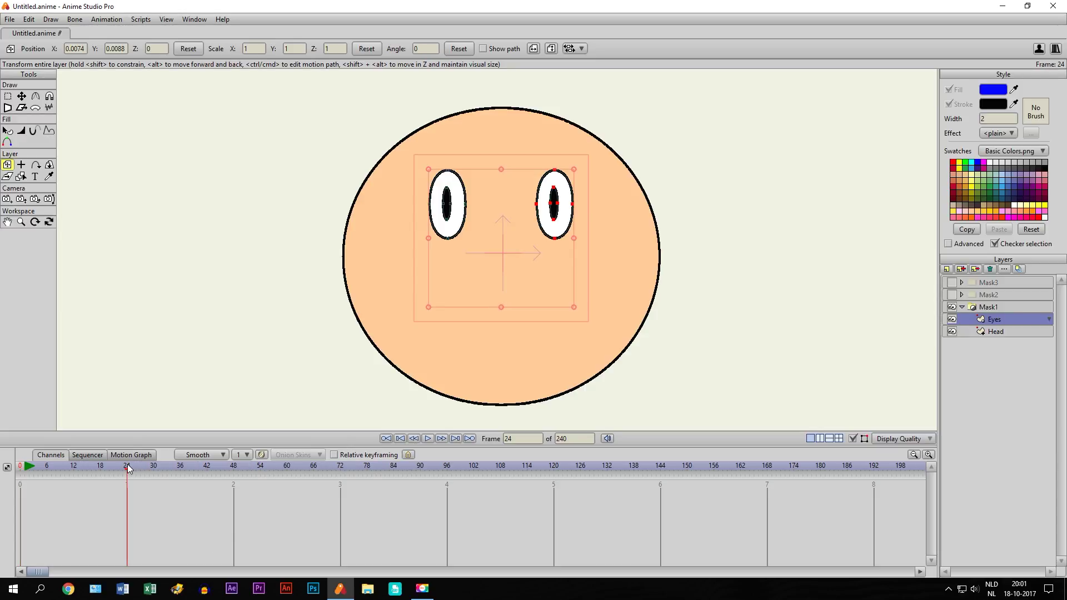
left_click(995, 333)
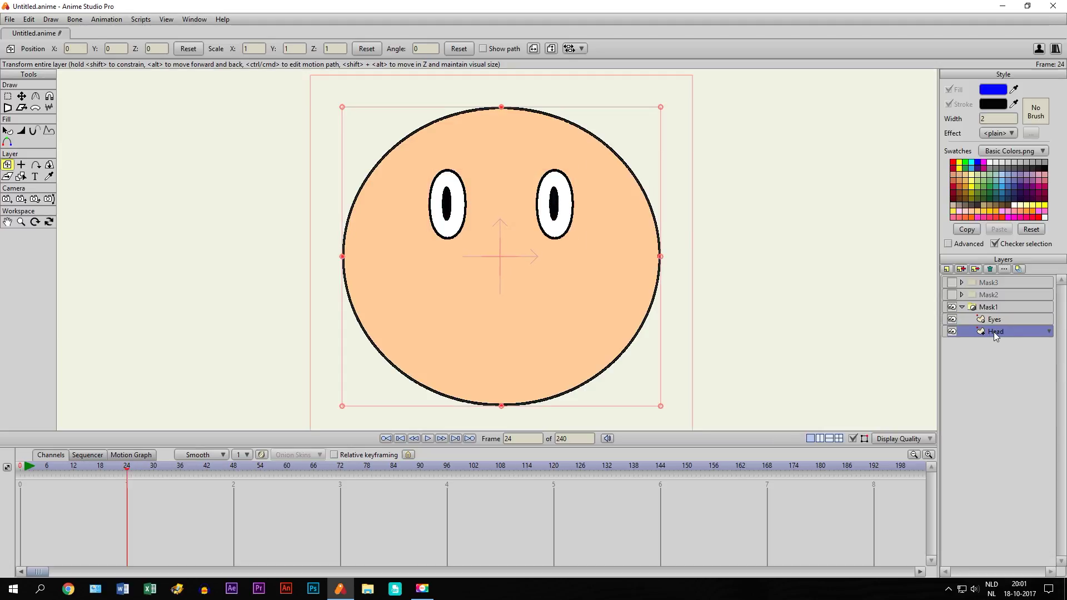
left_click(23, 96)
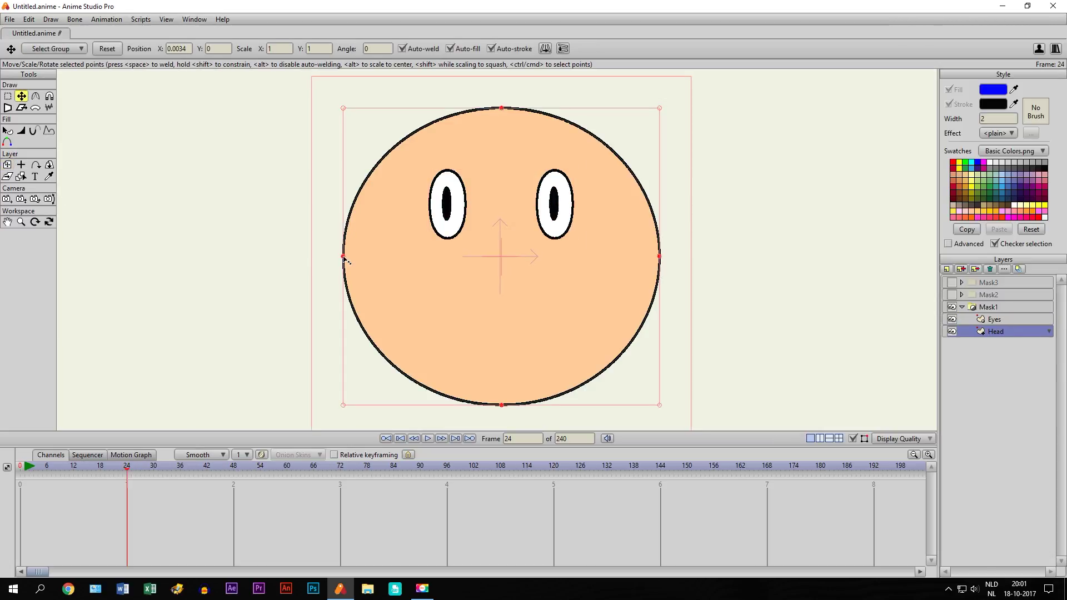
left_click(343, 257)
left_click_drag(344, 258, 507, 264)
key("ctrl+a")
left_click_drag(612, 293, 580, 285)
Step: At frame 24, move the whole Eyes layer to the right across the narrowed head
left_click(1021, 320)
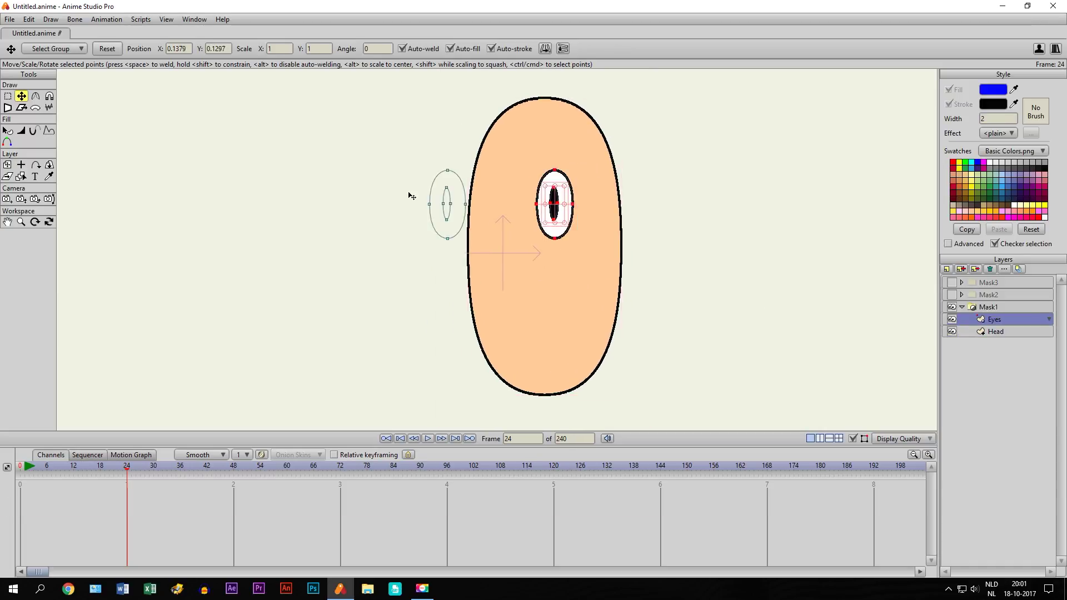
left_click(7, 165)
left_click_drag(492, 253, 618, 255)
Step: Scrub the head turn to frame 13 and examine up close how the right eye is cut off at the head's outline
left_click(43, 474)
left_click_drag(45, 473, 79, 469)
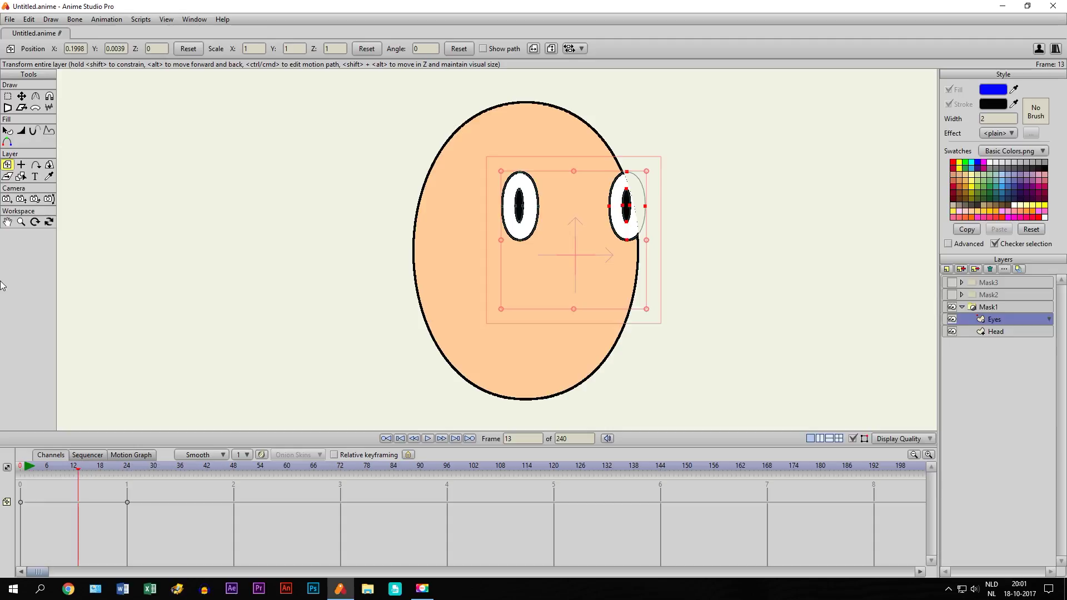
left_click(7, 221)
scroll(400, 353, "up", 5)
left_click_drag(445, 335, 323, 337)
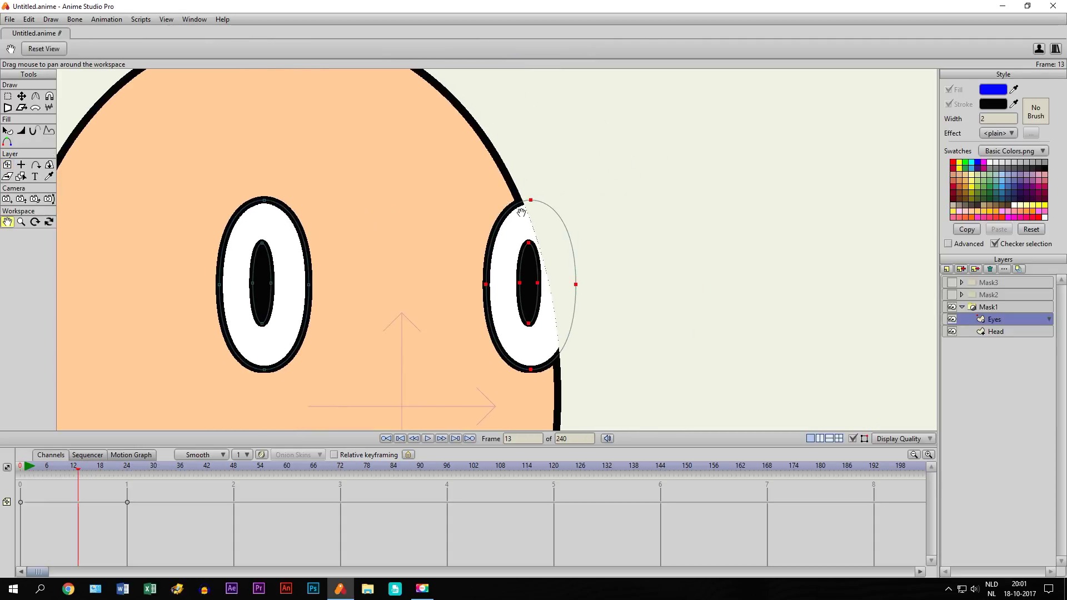
double_click(978, 307)
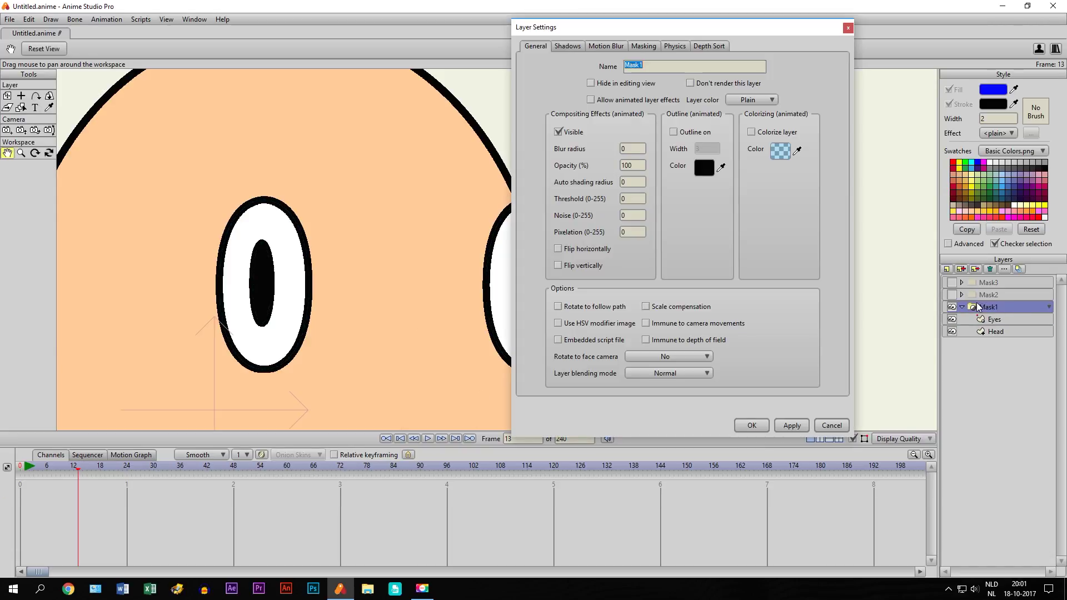
left_click(640, 47)
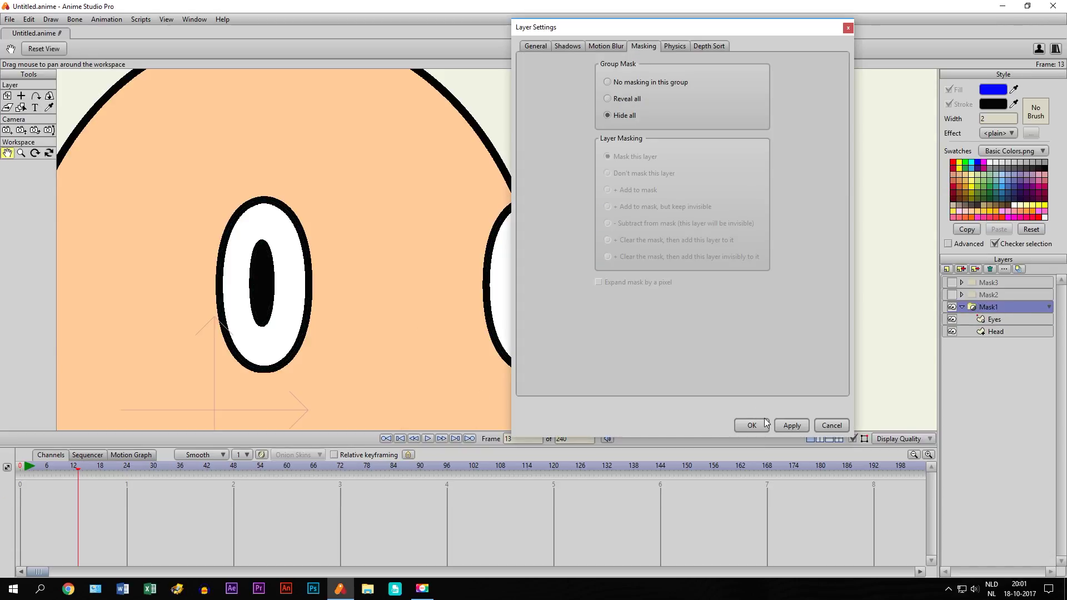
left_click(831, 425)
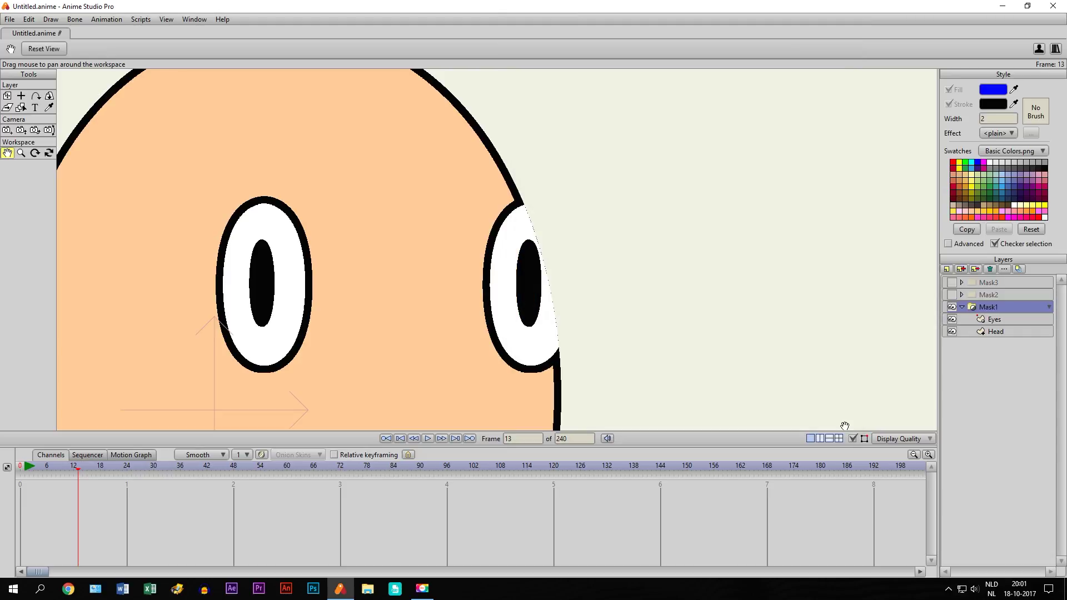
Step: Enable Exclude strokes in the Head layer's masking settings
double_click(985, 333)
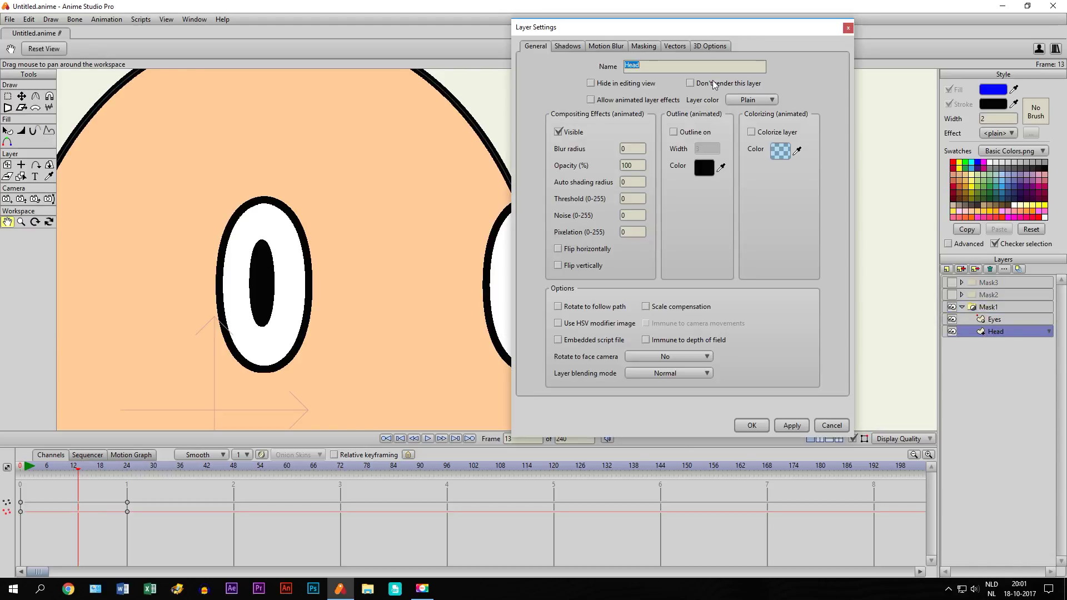
left_click(642, 47)
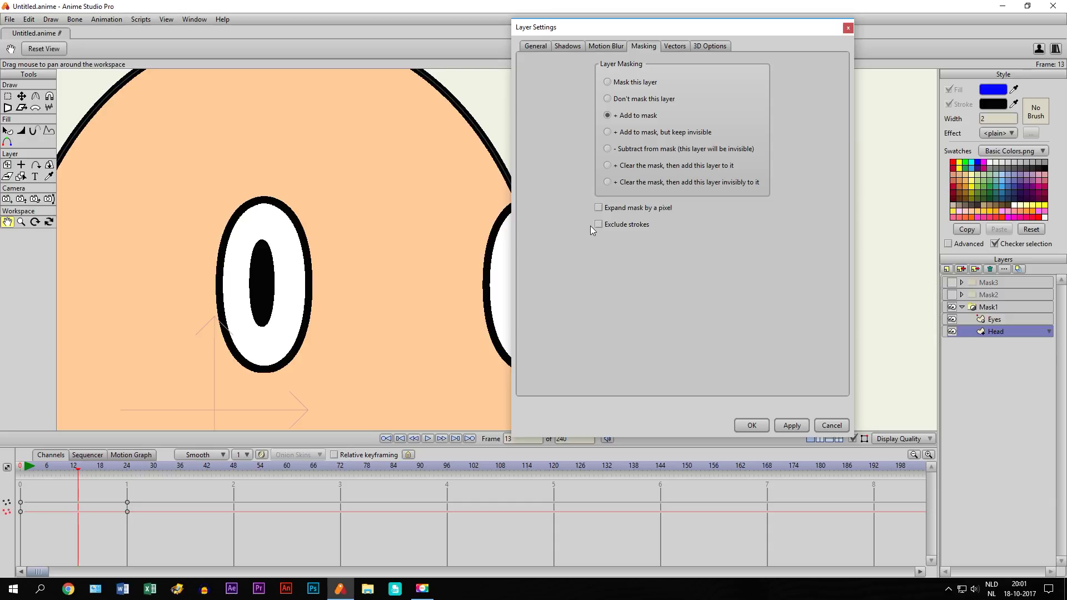
left_click(746, 423)
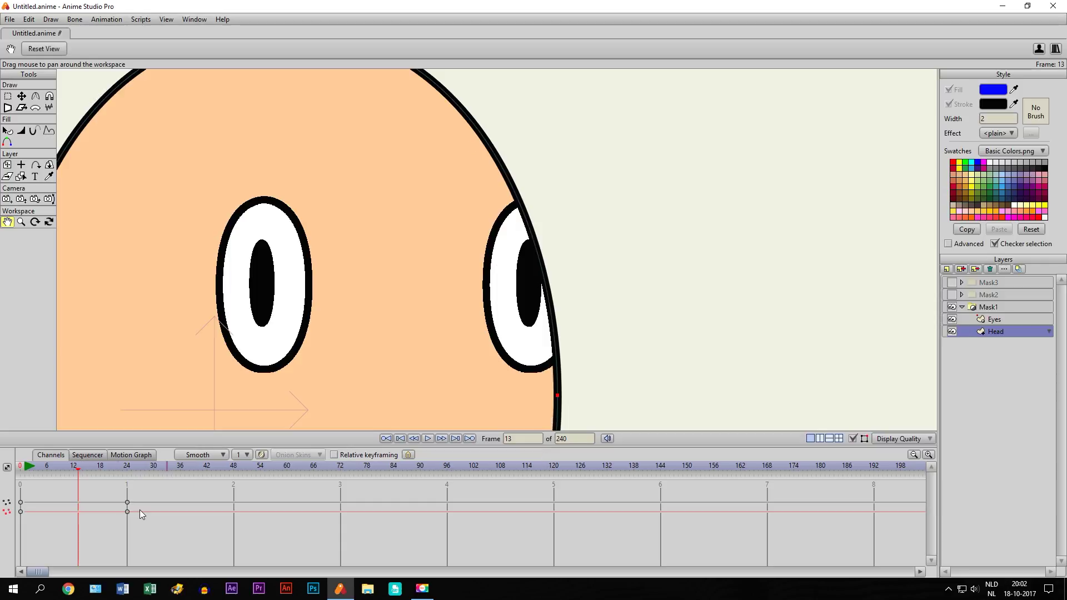
Step: Scrub the head turn animation to frame 20 and return to frame 0
left_click_drag(32, 468, 109, 472)
scroll(210, 319, "down", 3)
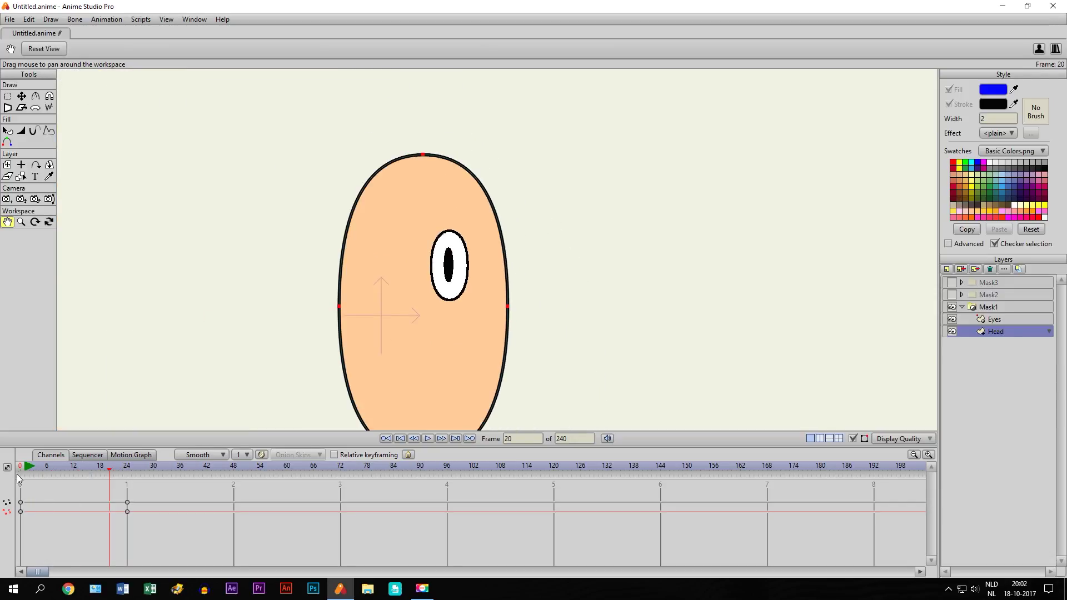
mouse_move(28, 469)
left_mouse_down()
mouse_move(122, 472)
mouse_move(11, 481)
left_mouse_up()
Step: Examine the outlines of the masked head and eyes at several zoom levels
left_click_drag(257, 228, 353, 190)
scroll(342, 244, "down", 2)
scroll(343, 244, "up", 1)
scroll(338, 254, "down", 1)
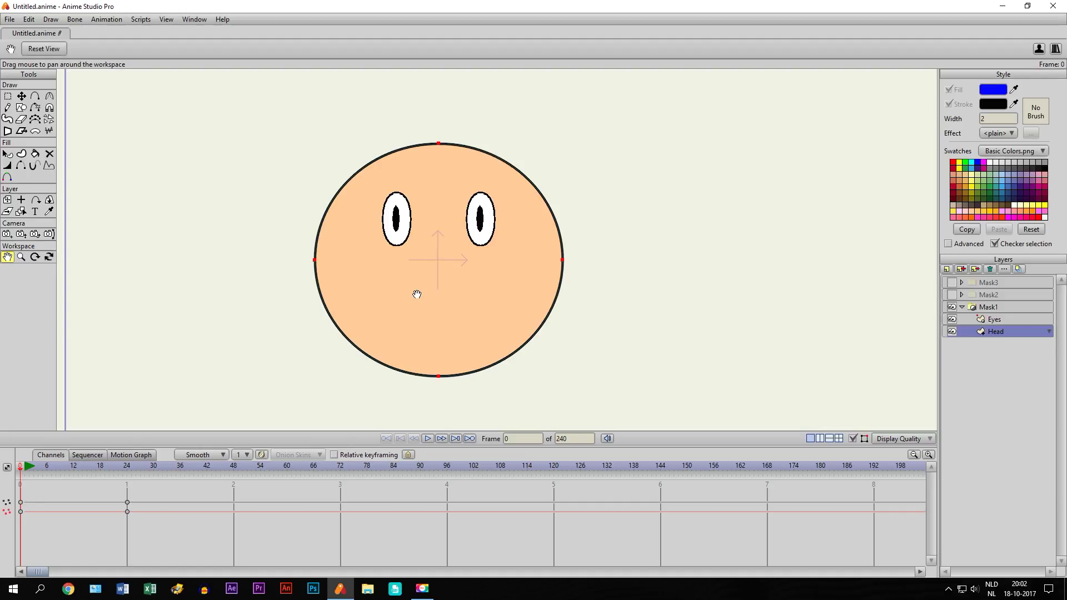
scroll(417, 294, "down", 1)
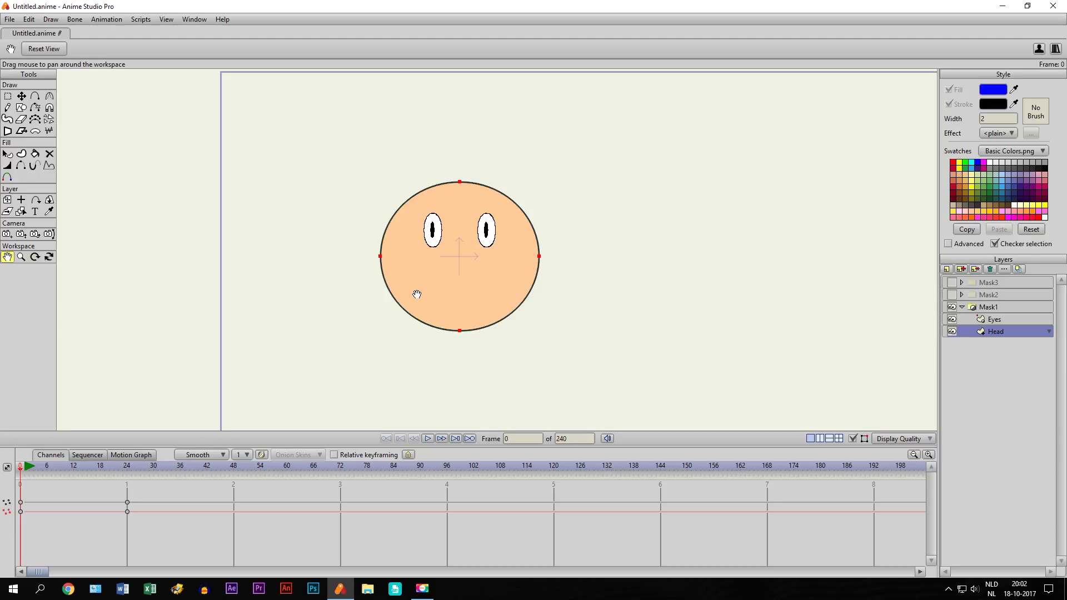
scroll(416, 294, "up", 2)
left_click_drag(417, 293, 360, 295)
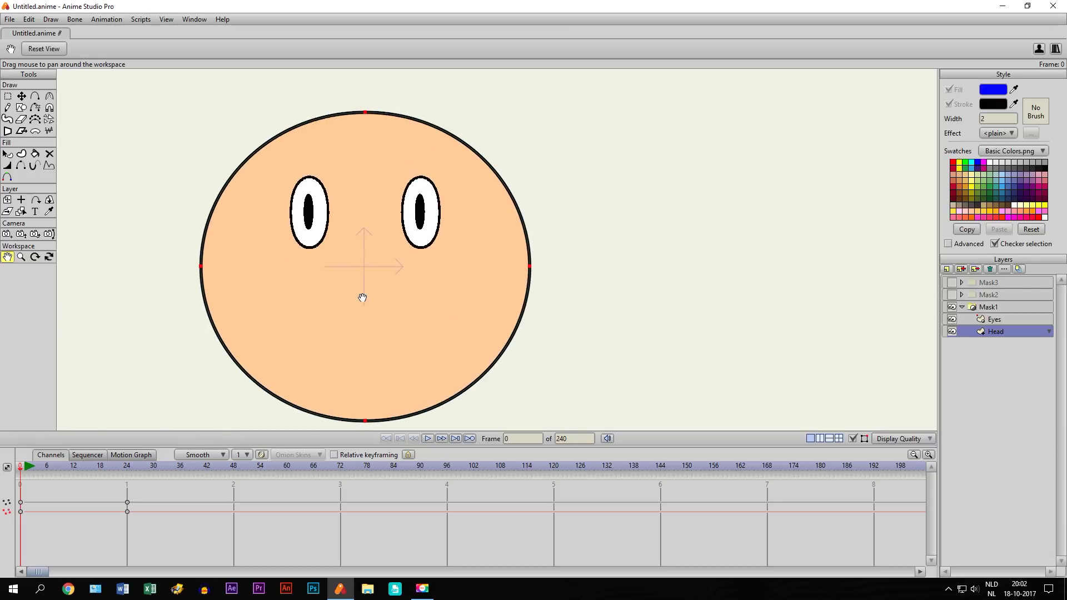
scroll(361, 296, "down", 1)
scroll(357, 295, "down", 2)
left_click_drag(624, 341, 457, 335)
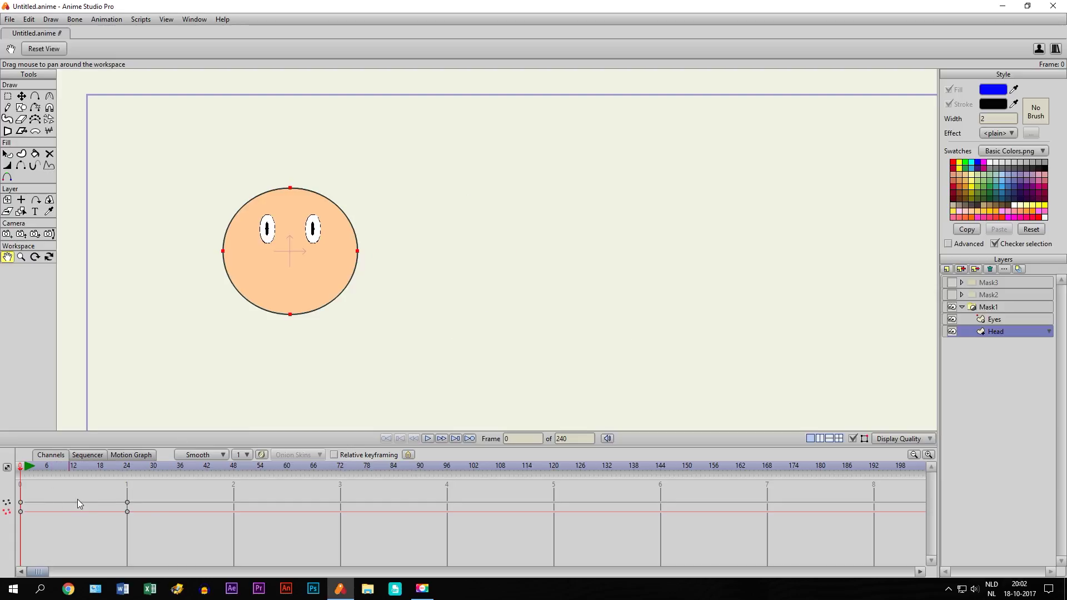
Step: Select the Head layer's keyframes at frame 24, and hide and collapse the Mask1 group
left_click_drag(96, 496, 154, 555)
left_click(951, 307)
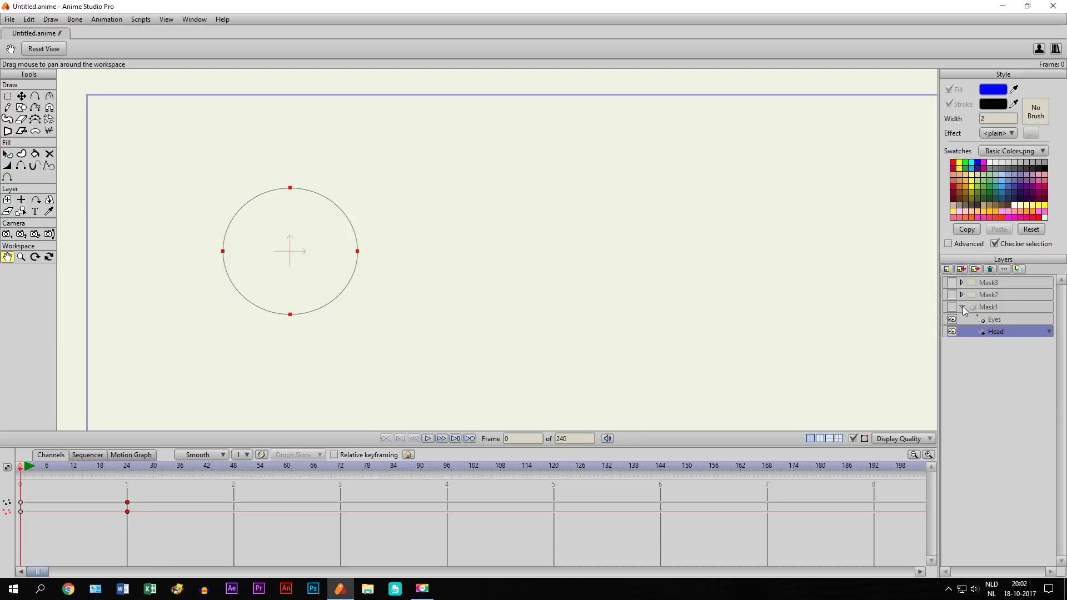
left_click(961, 307)
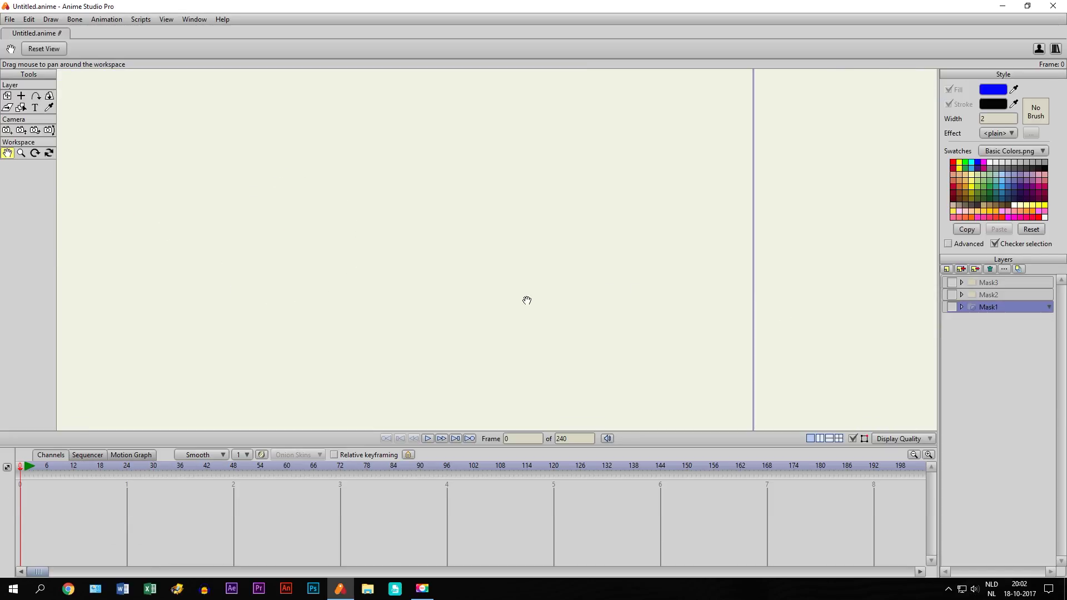
Step: Show the Mask2 group and expand it to its Bal, Hole and Mask layers
left_click(951, 295)
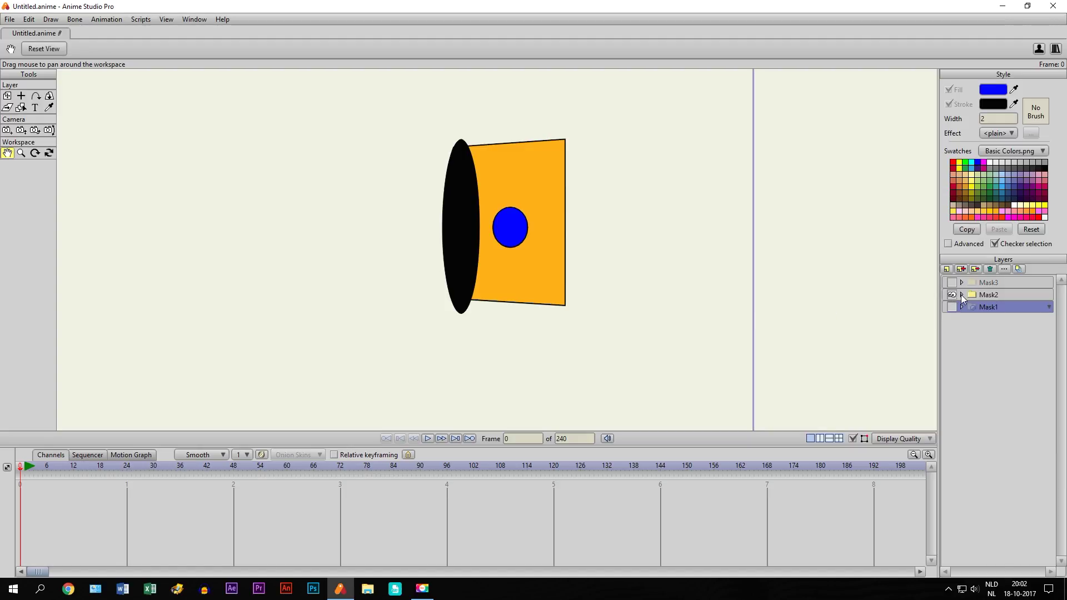
left_click(961, 294)
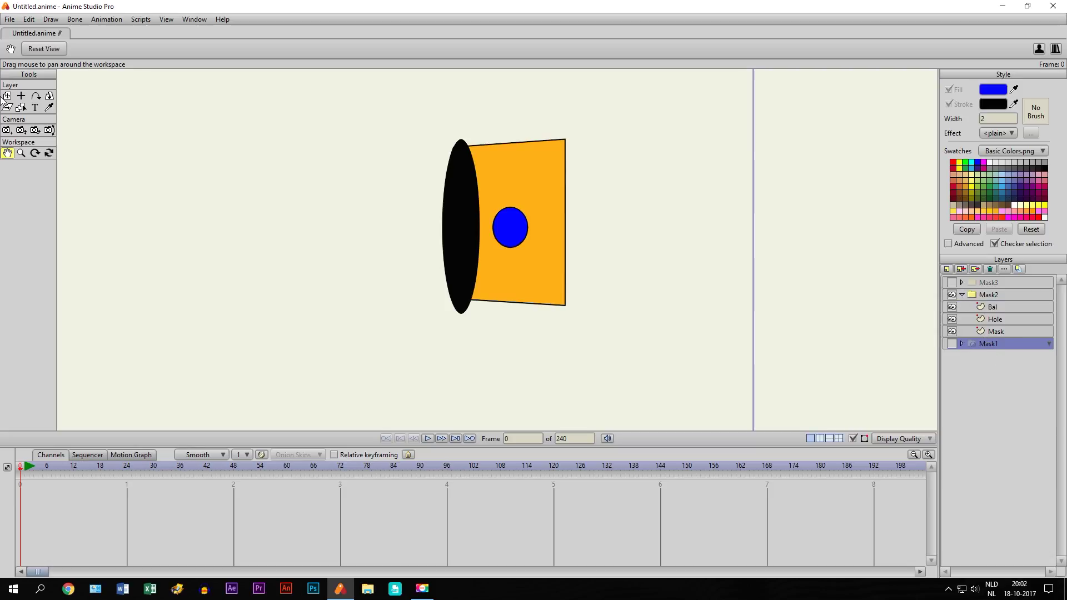
left_click_drag(594, 235, 590, 287)
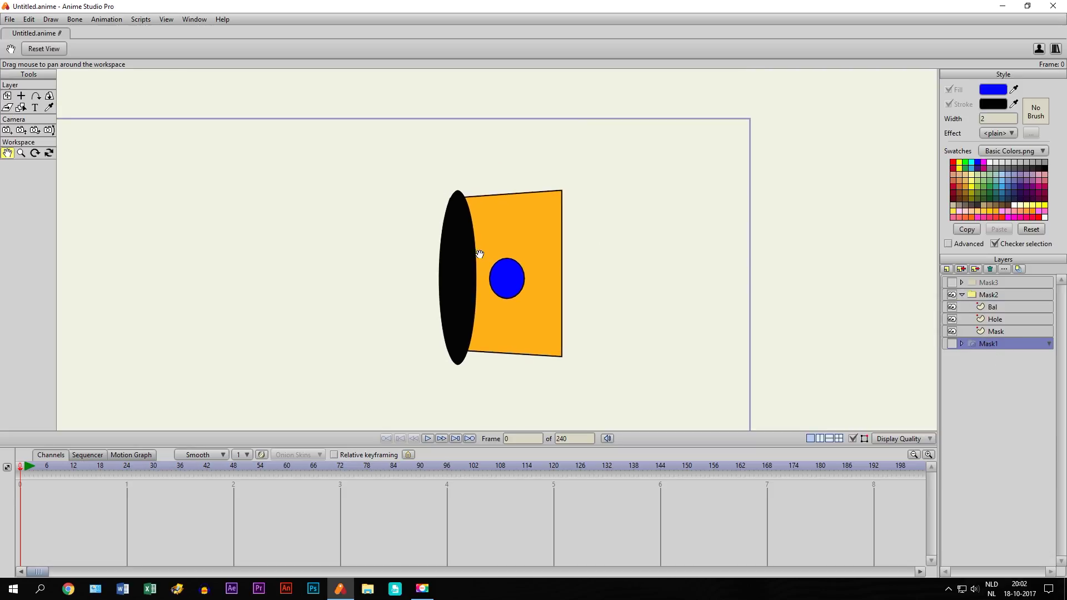
Step: Nudge the orange shape on the Mask layer up and back down over the hole, to about Y 0.0873
left_click(991, 318)
scroll(476, 239, "up", 1)
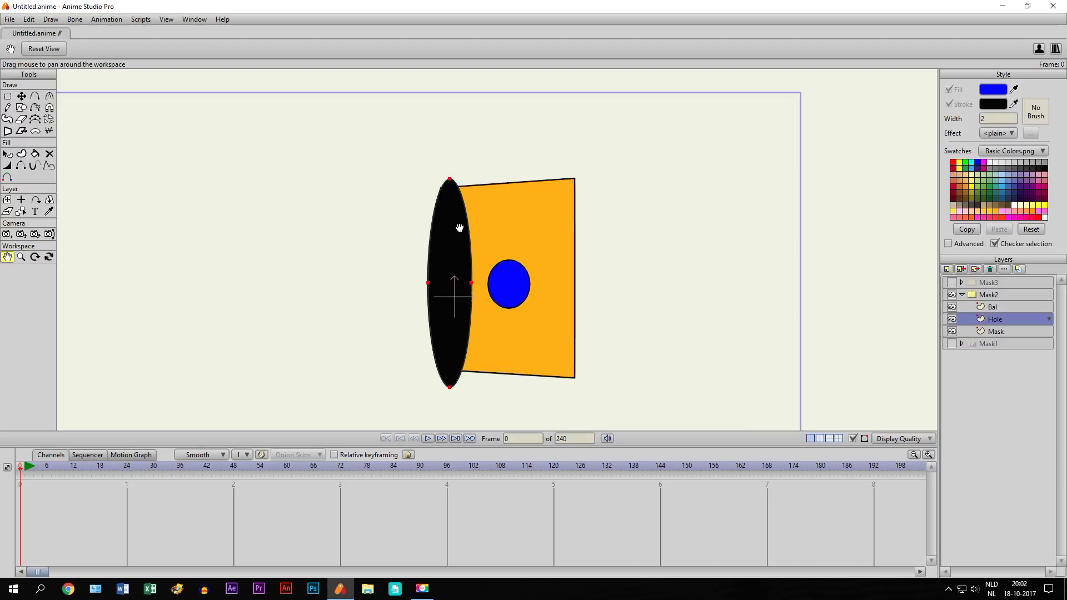
left_click(976, 337)
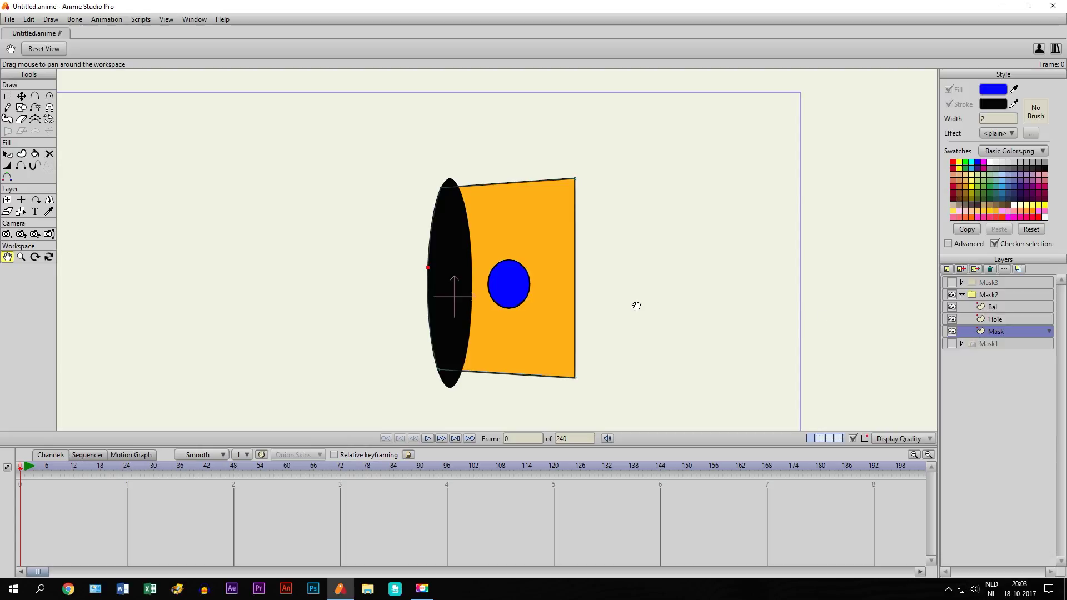
scroll(440, 209, "up", 2)
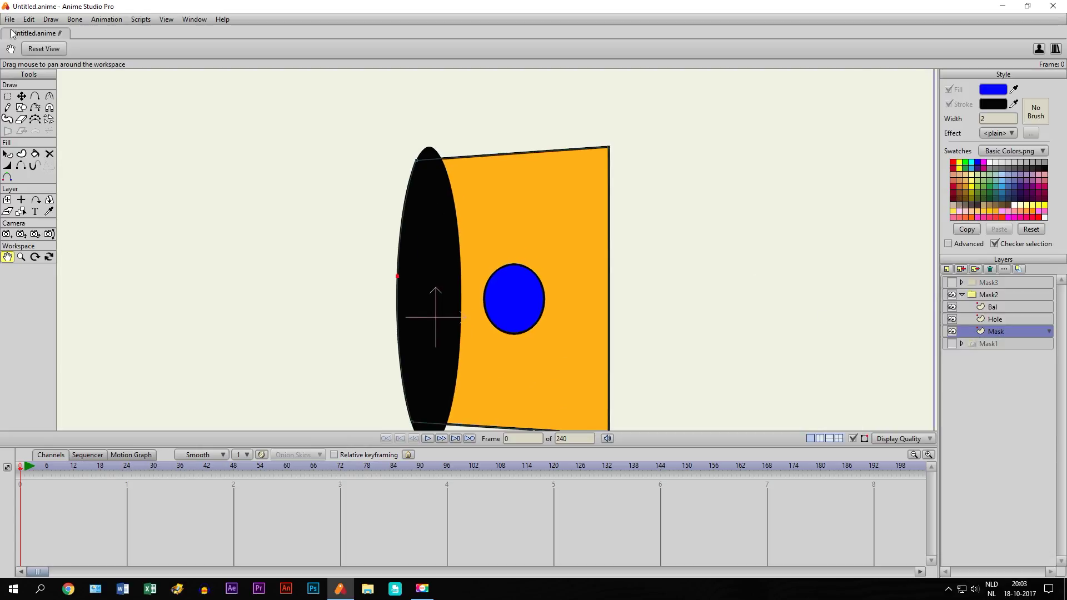
left_click(21, 96)
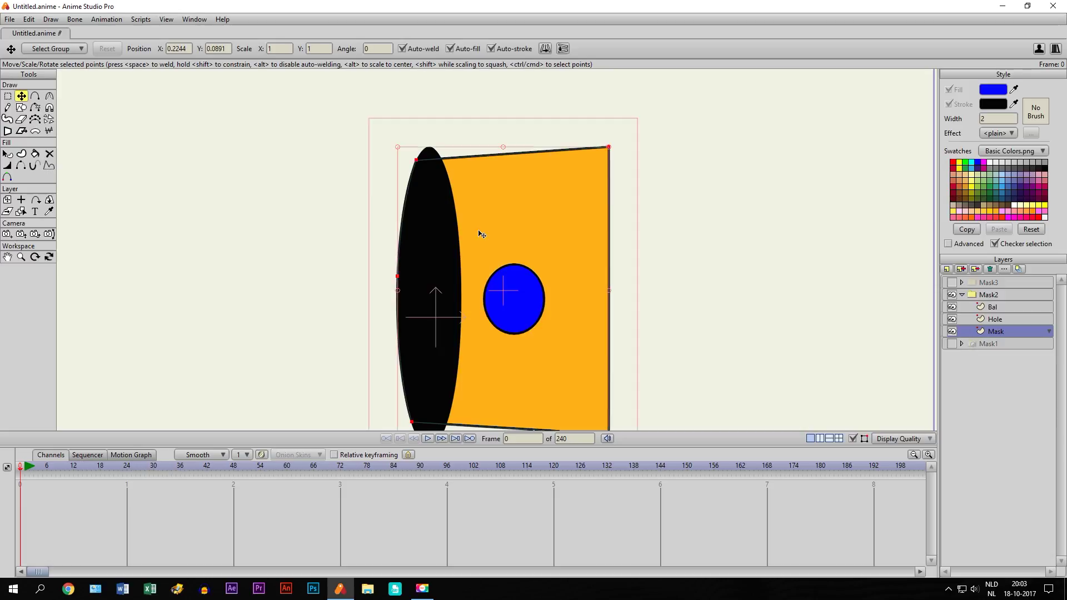
left_click_drag(481, 233, 481, 230)
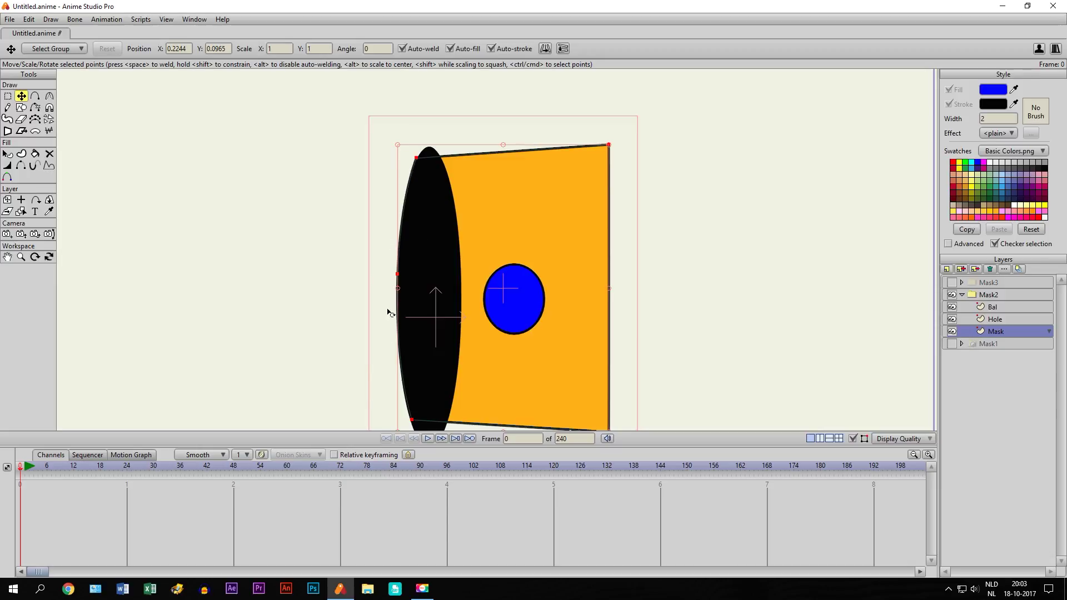
left_click_drag(429, 296, 429, 298)
scroll(502, 258, "down", 1)
scroll(501, 255, "up", 1)
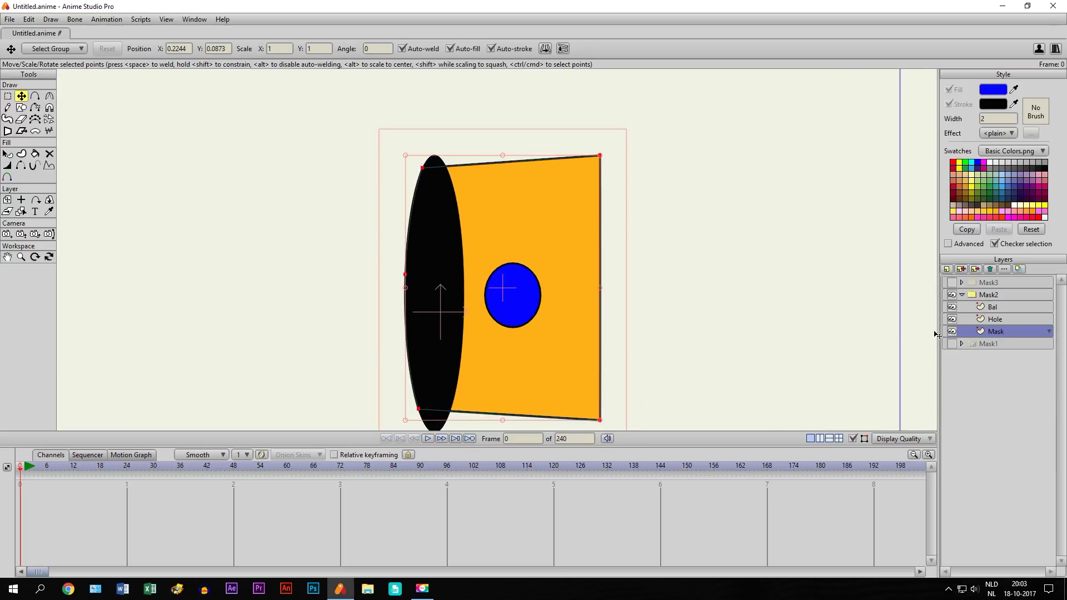
Step: Set the Mask2 group's masking to Hide all
left_click(991, 295)
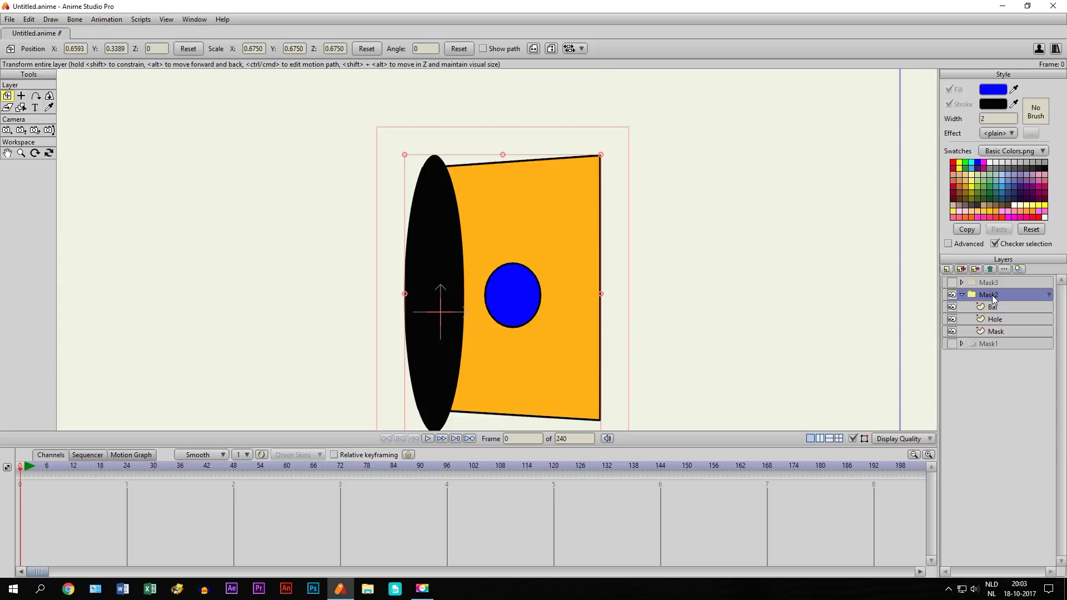
double_click(992, 295)
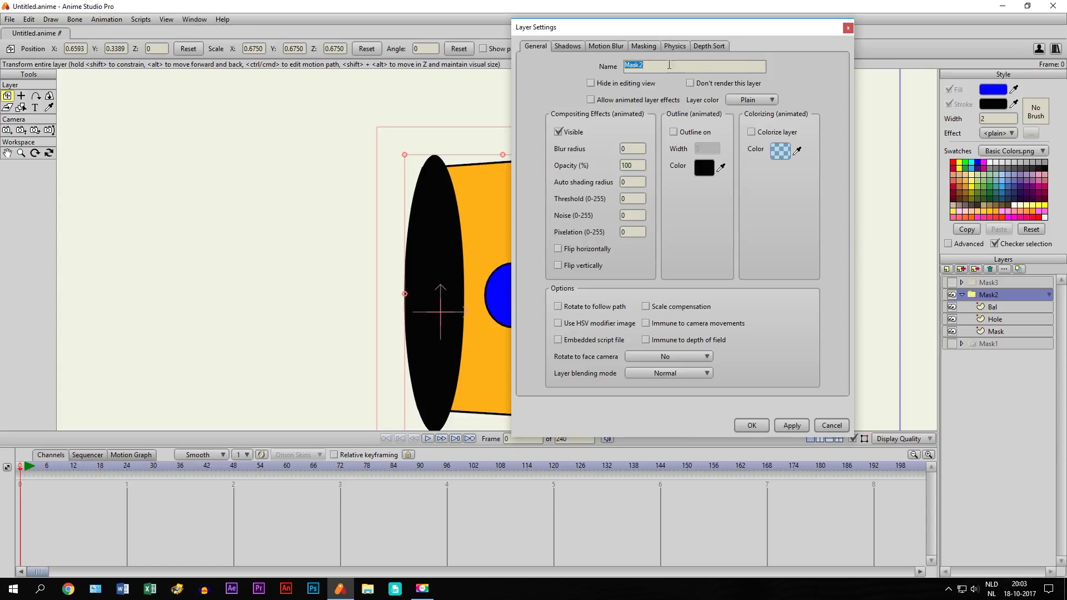
left_click(640, 45)
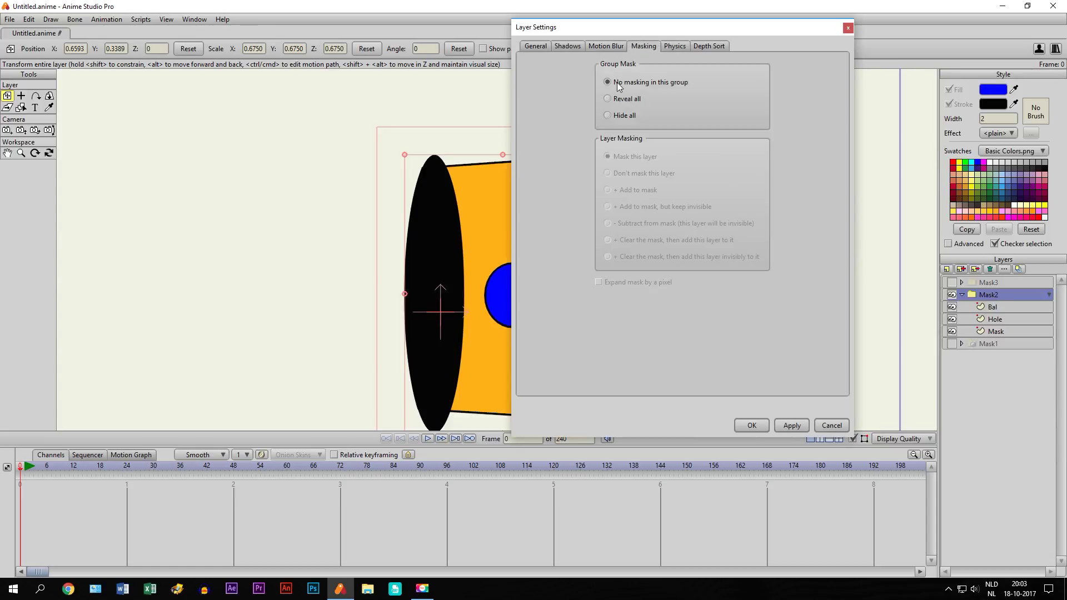
left_click(611, 115)
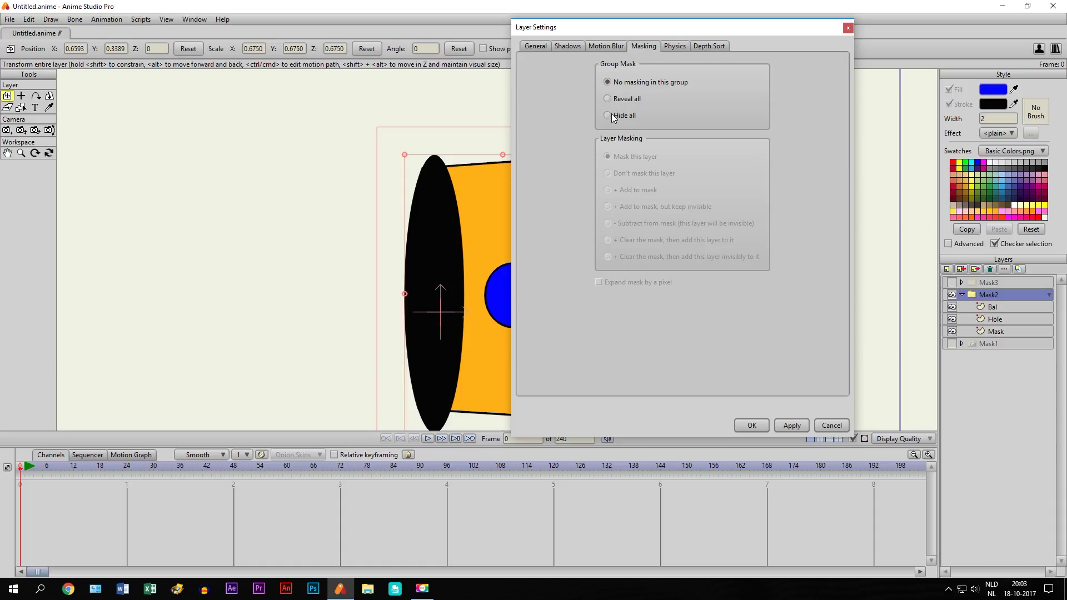
left_click(750, 425)
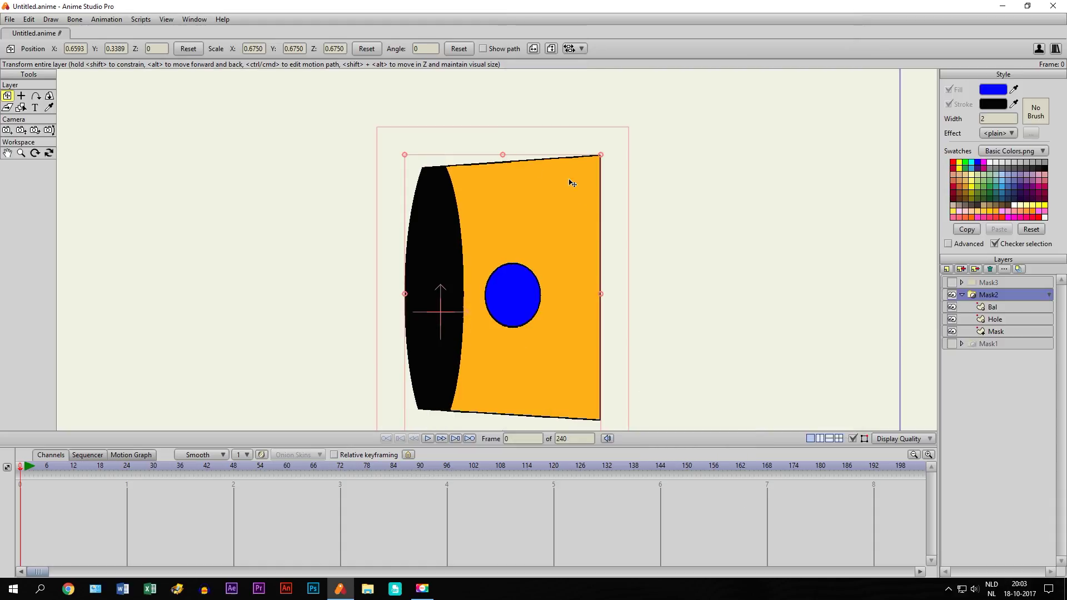
Step: Exclude the Hole layer from the group's mask with the Don't mask this layer option
left_click(1000, 329)
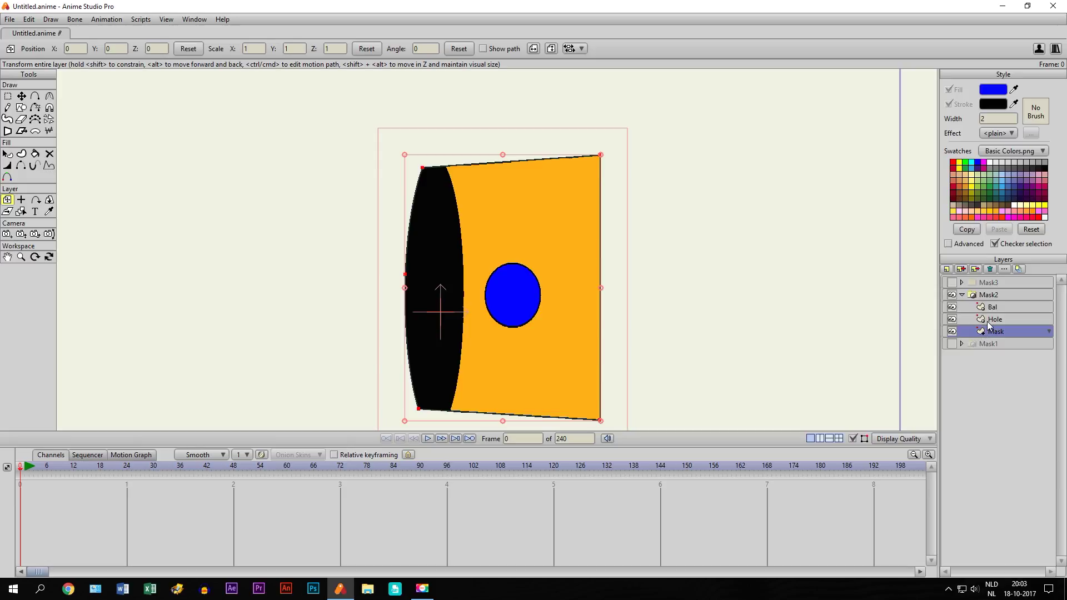
left_click(988, 320)
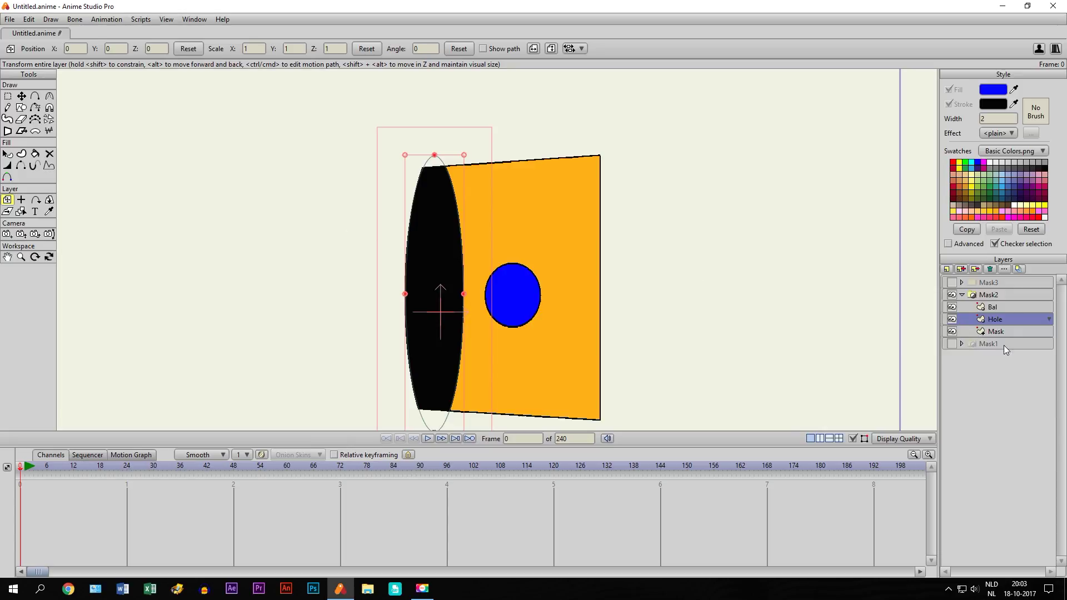
double_click(990, 320)
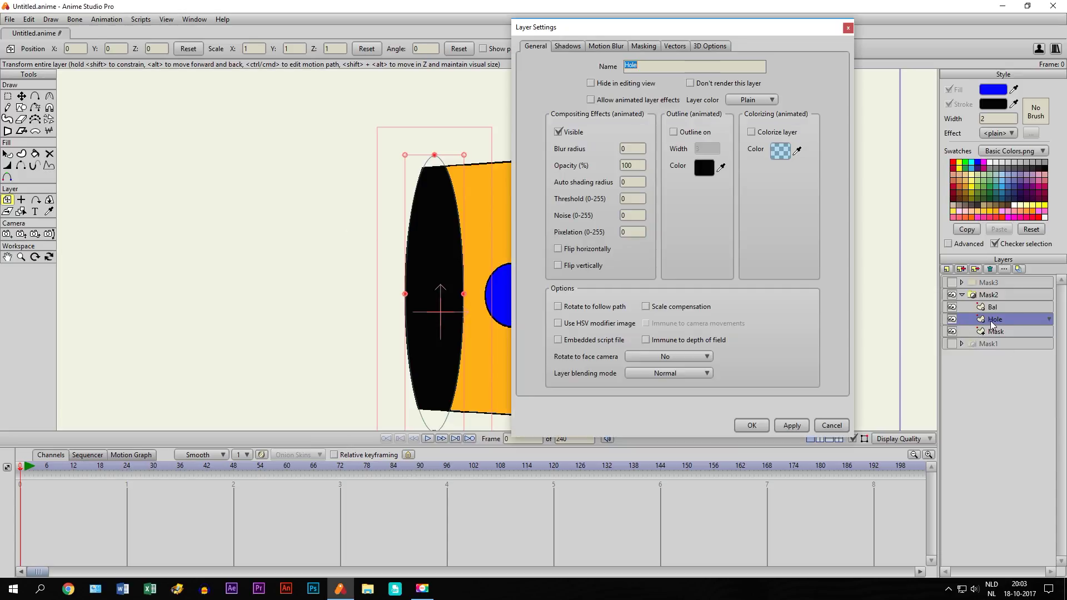
left_click(644, 46)
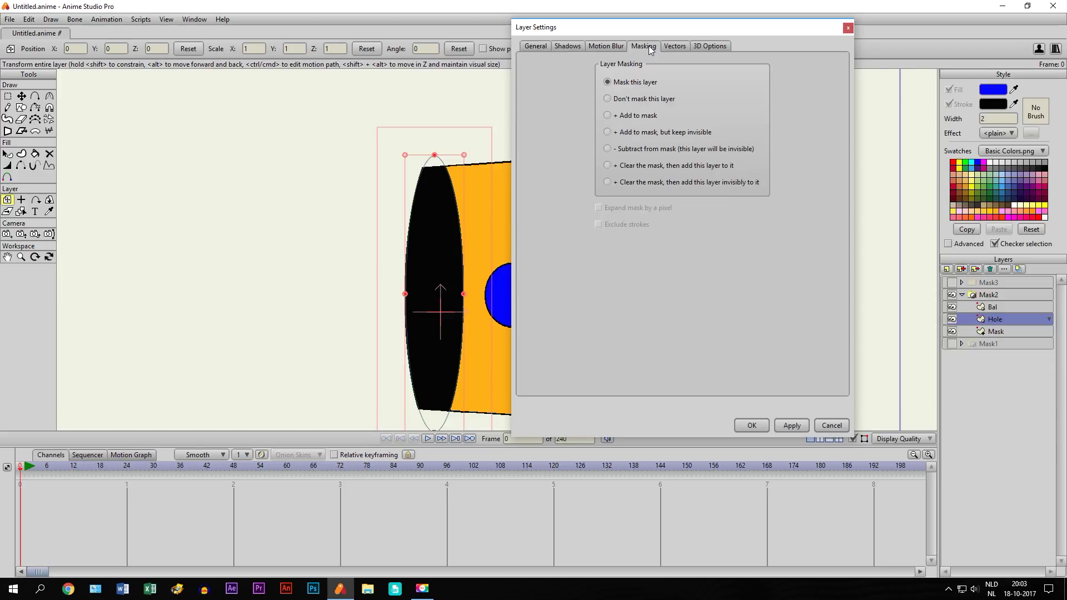
left_click(625, 99)
left_click(751, 426)
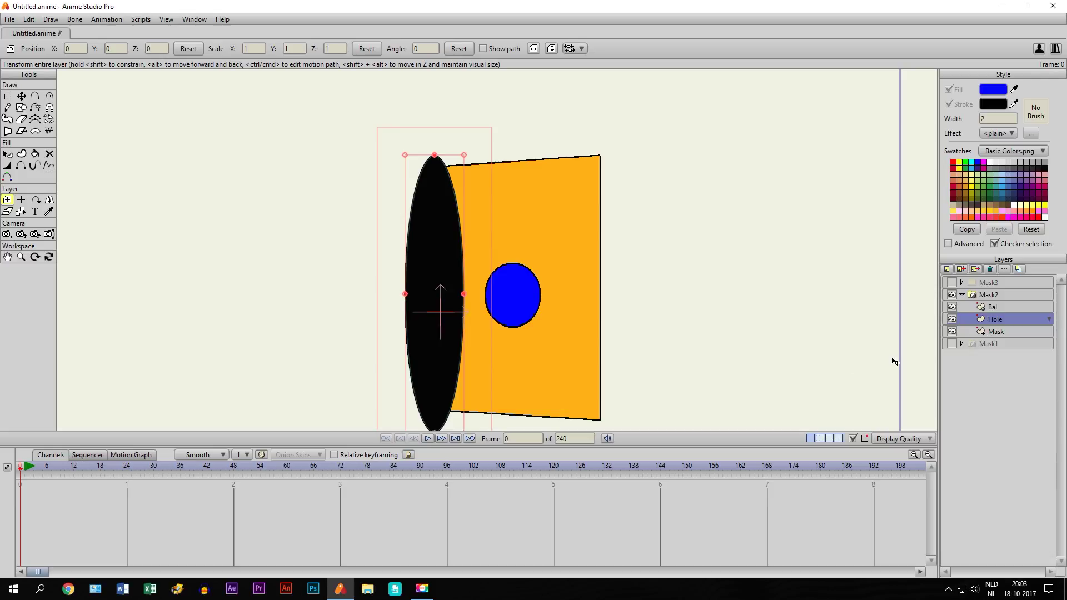
Step: Set the Mask layer's masking to Add to mask, but keep invisible
double_click(994, 335)
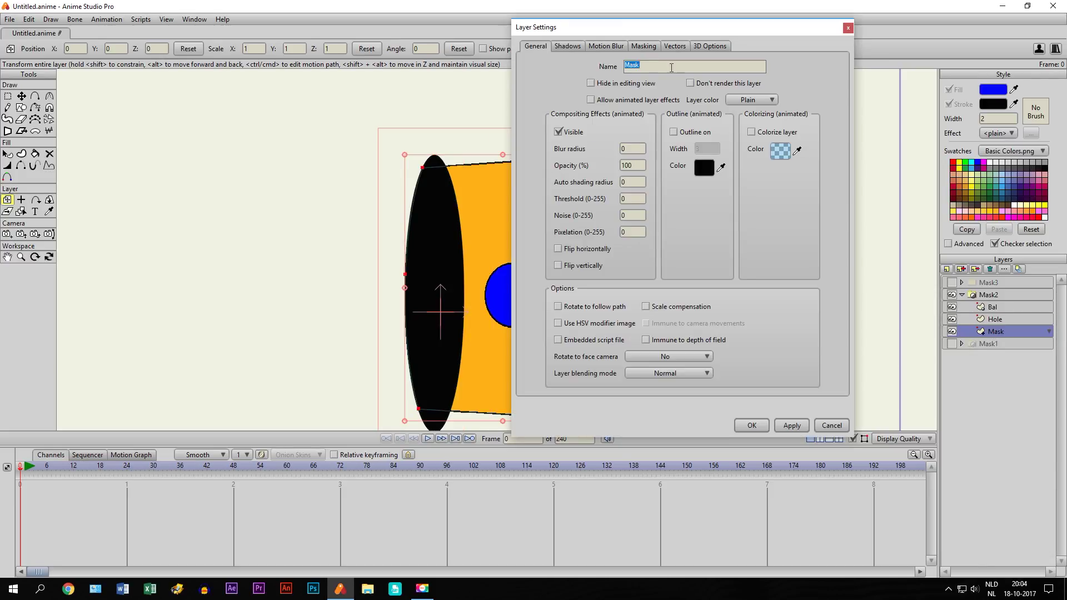
left_click(644, 47)
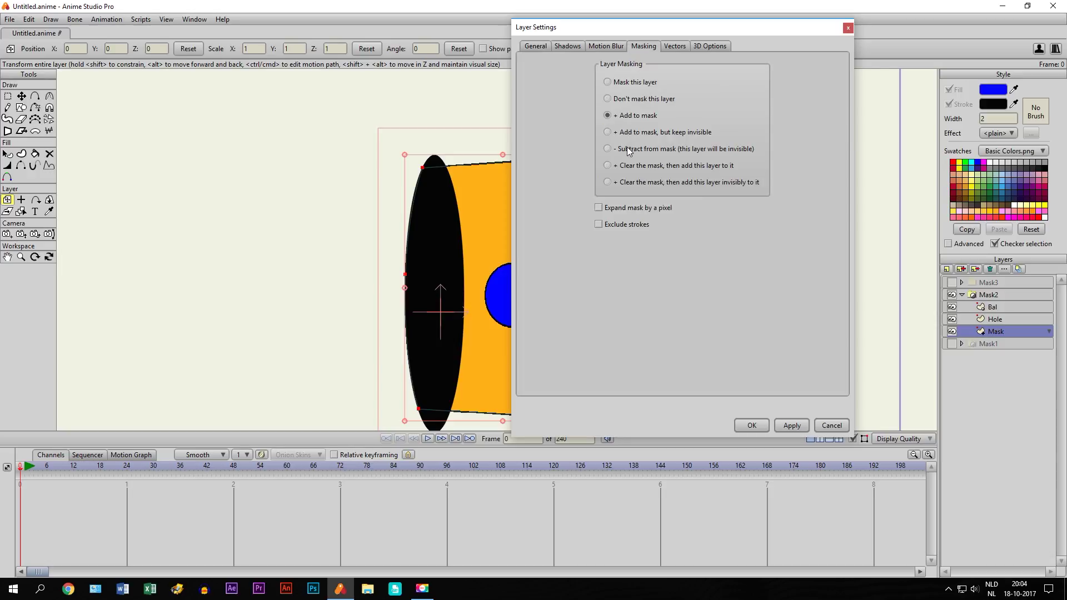
left_click(607, 133)
left_click(751, 425)
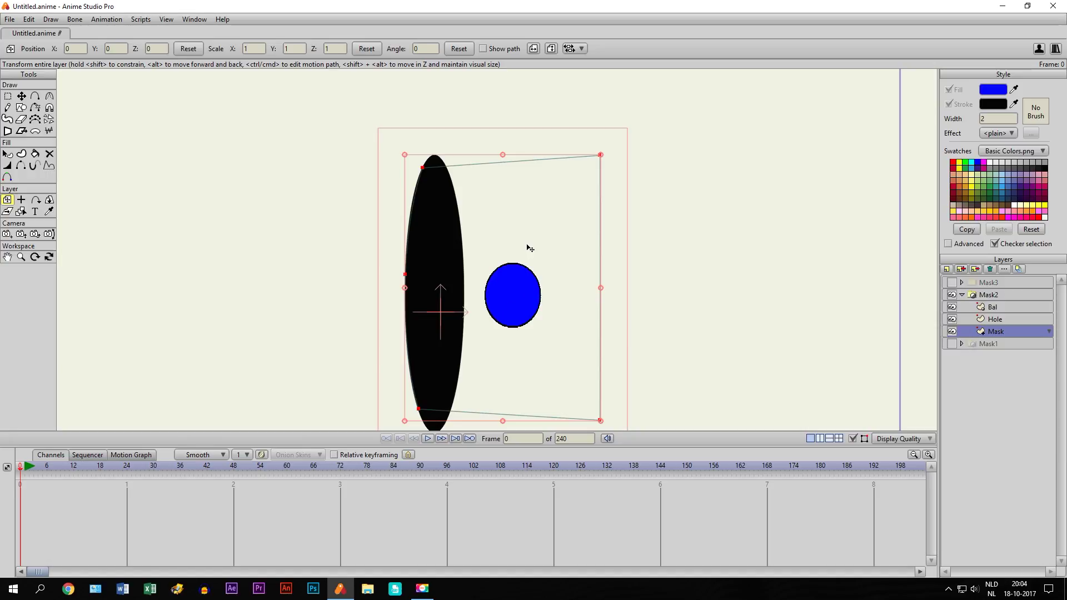
Step: Move the Bal layer leftward past the hole to about X -0.7597, and select the Mask2 group
left_click(989, 306)
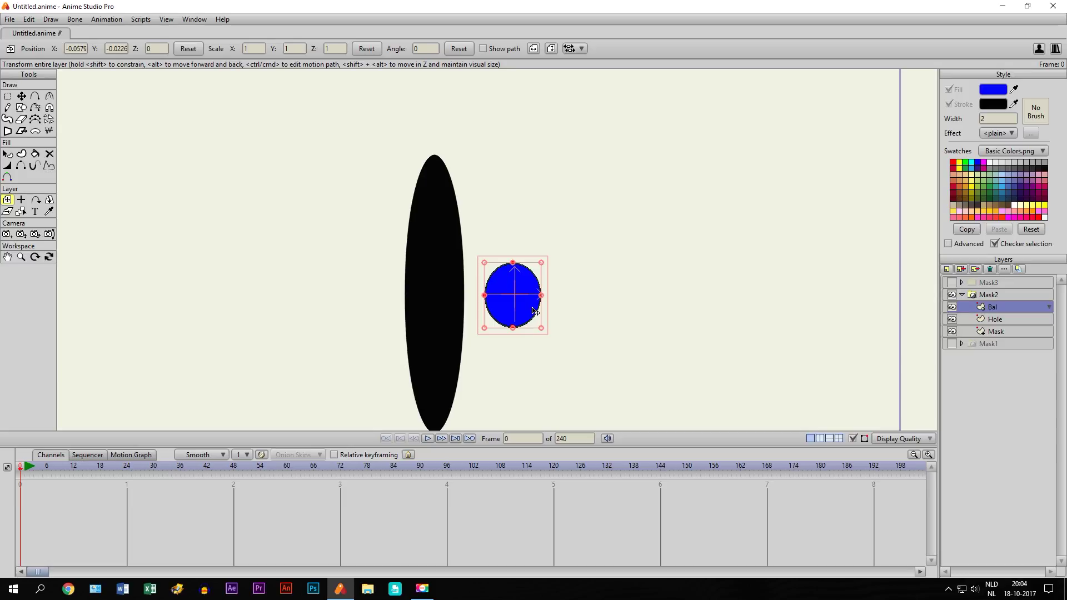
left_click_drag(514, 295, 316, 281)
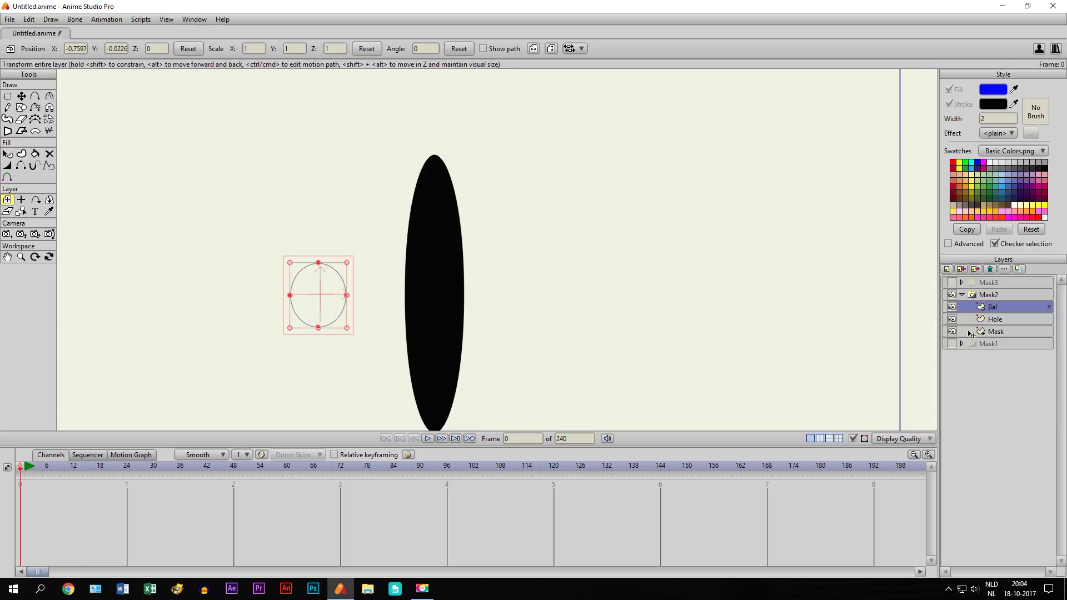
left_click(996, 294)
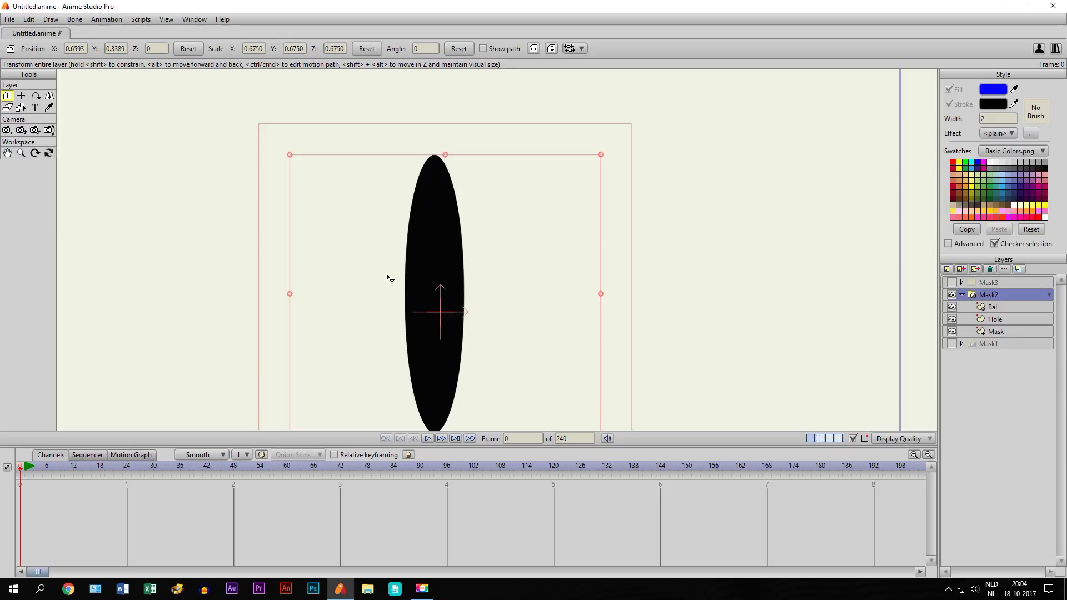
Step: Collapse the Mask2 group and hide it
left_click(961, 295)
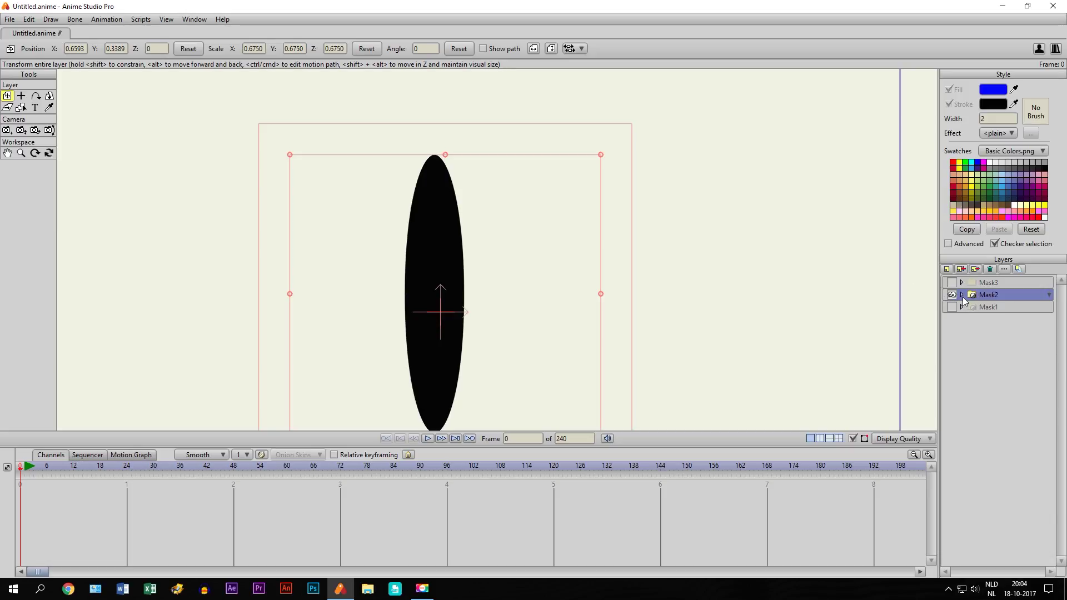
left_click(7, 153)
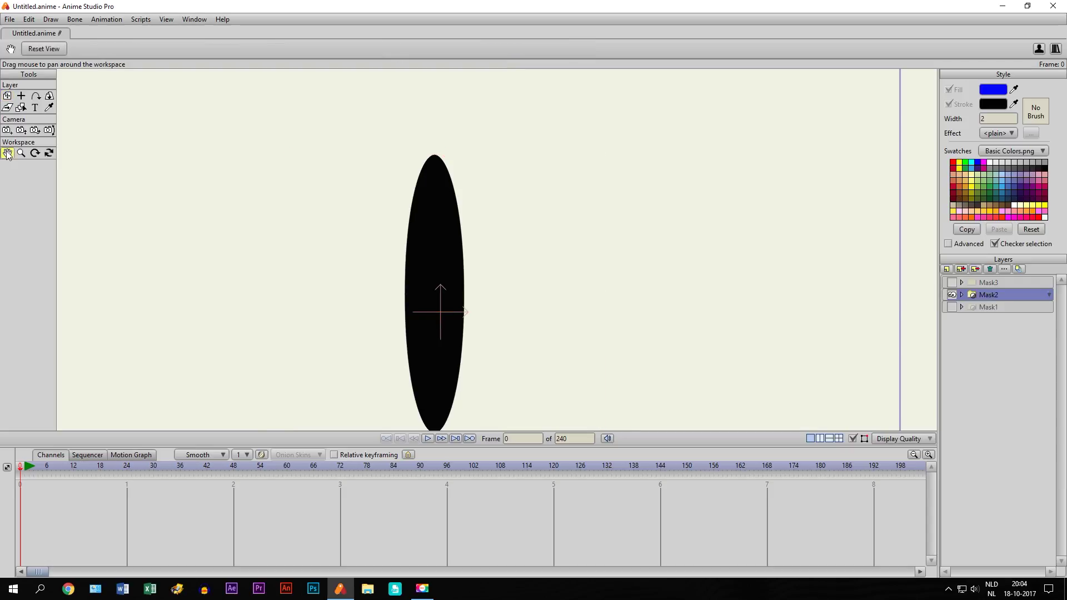
scroll(448, 262, "down", 2)
left_click_drag(459, 286, 686, 155)
scroll(632, 227, "down", 2)
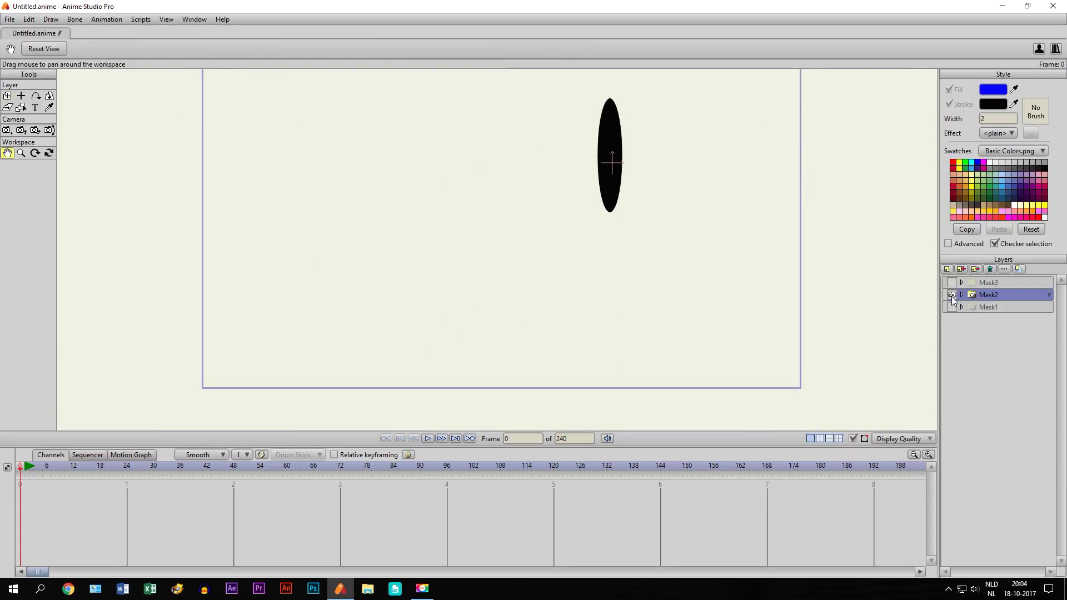
left_click(951, 295)
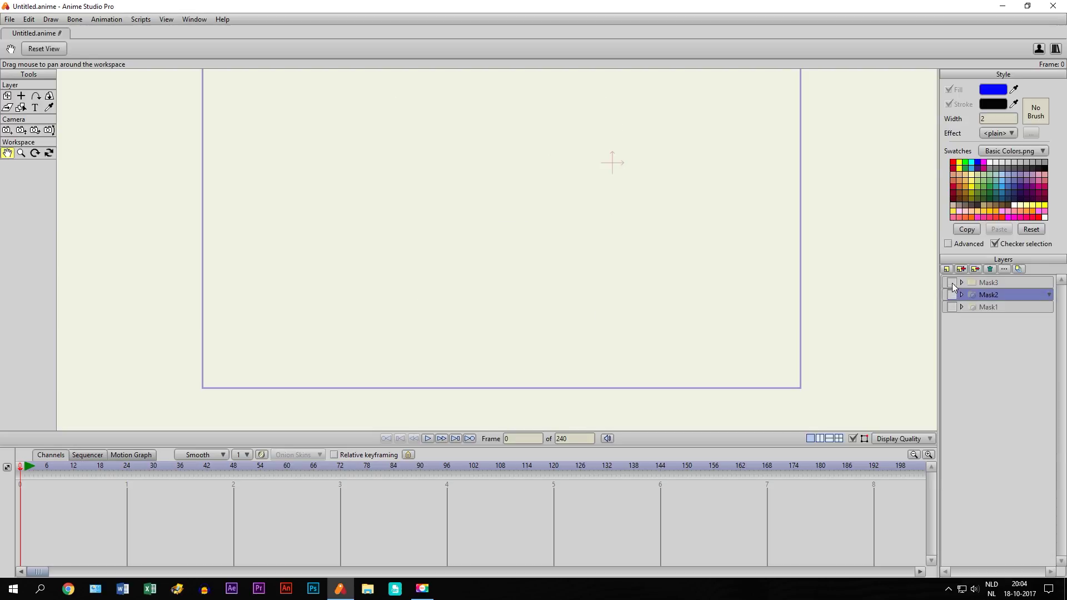
Step: Show the Mask3 group, expand it and select its Mouth layer
left_click(951, 282)
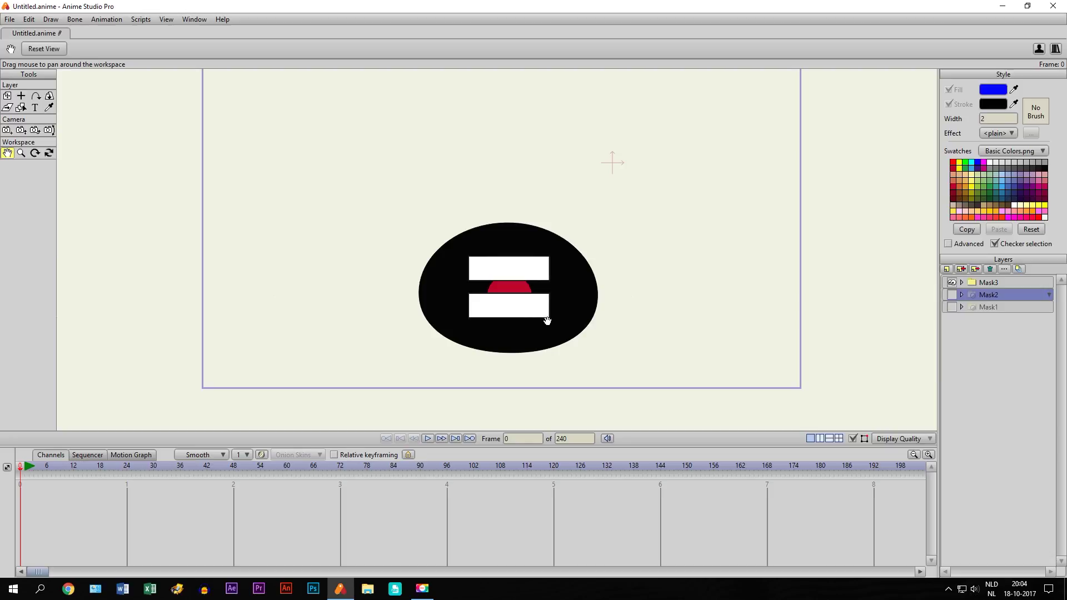
left_click(961, 283)
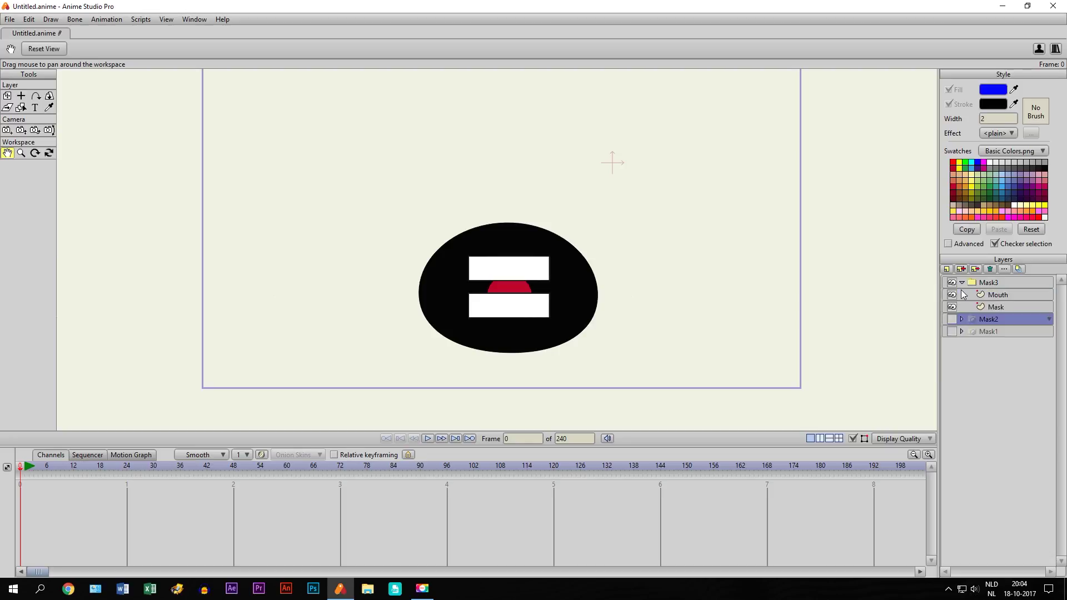
left_click(994, 295)
scroll(525, 316, "up", 3)
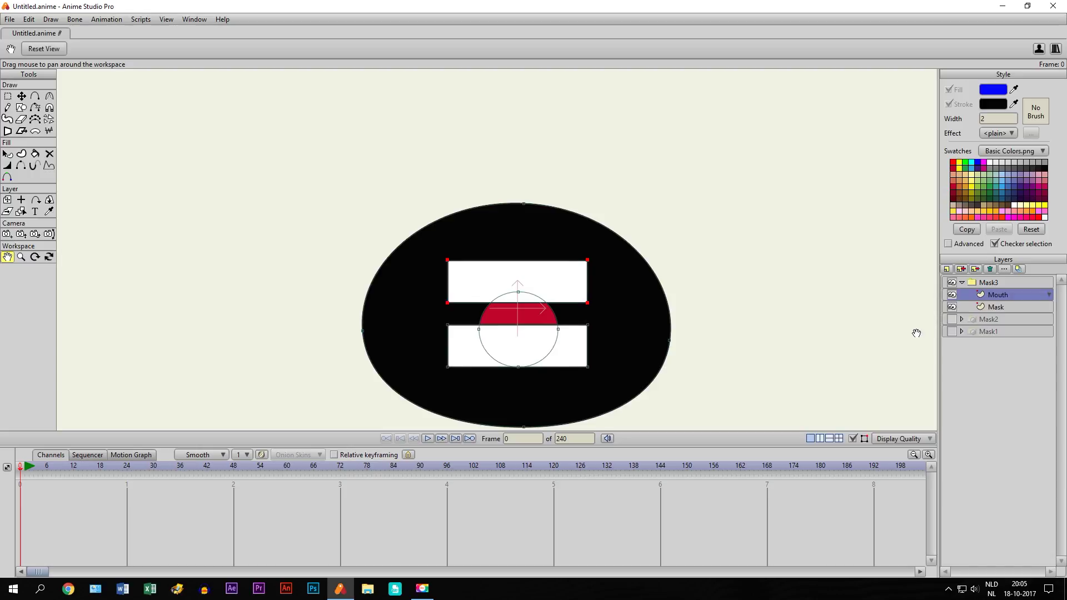
Step: Select the Mask layer in Mask3 and briefly hide the Mouth layer to inspect the mask's ellipse
left_click(1006, 307)
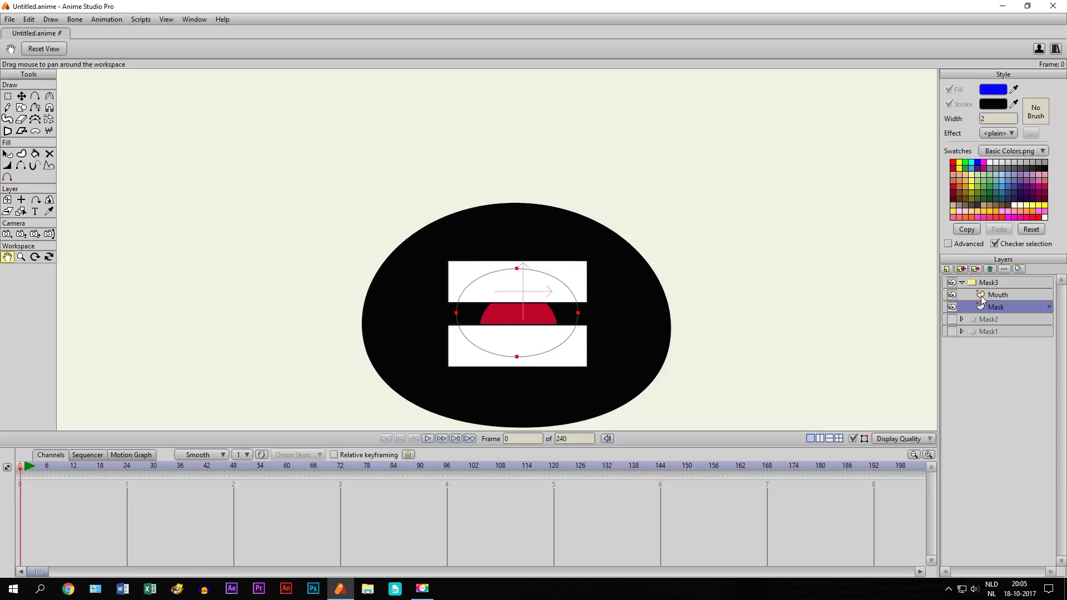
left_click(951, 295)
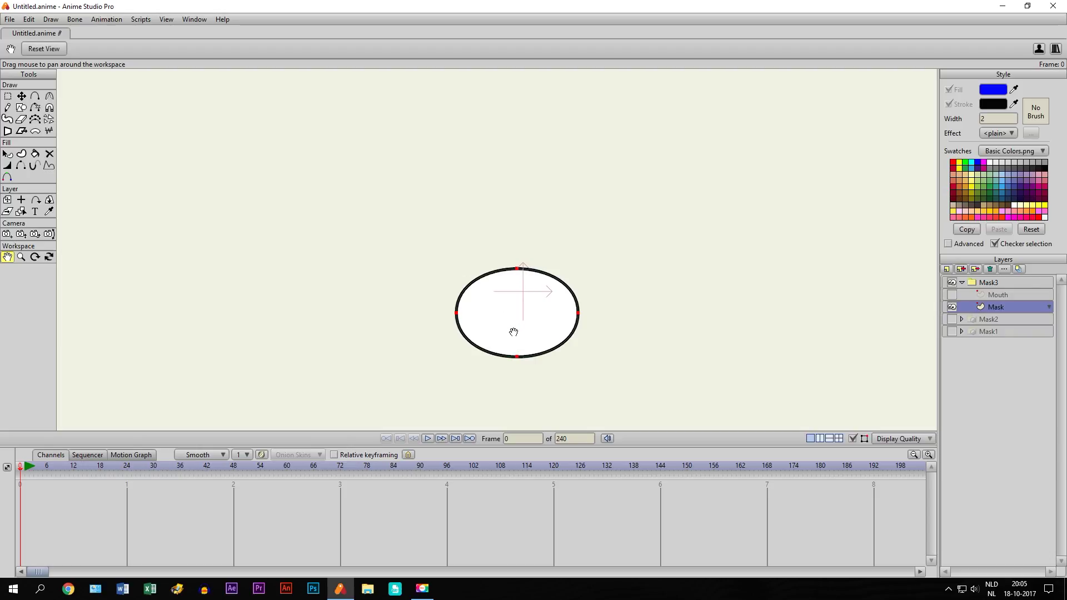
left_click(952, 295)
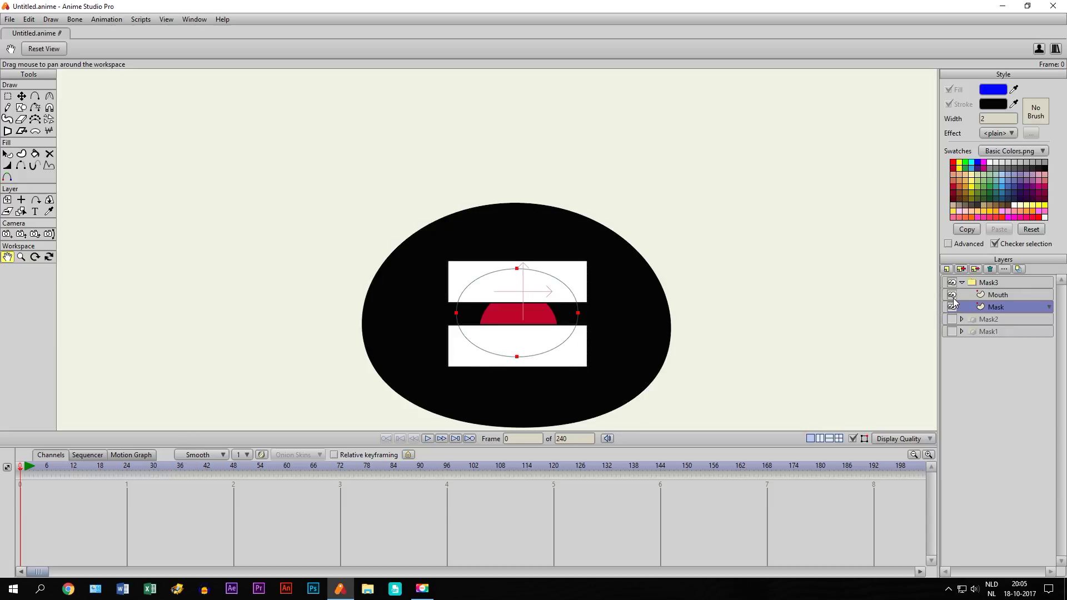
Step: Set the Mask3 group's masking to Hide all
left_click(982, 283)
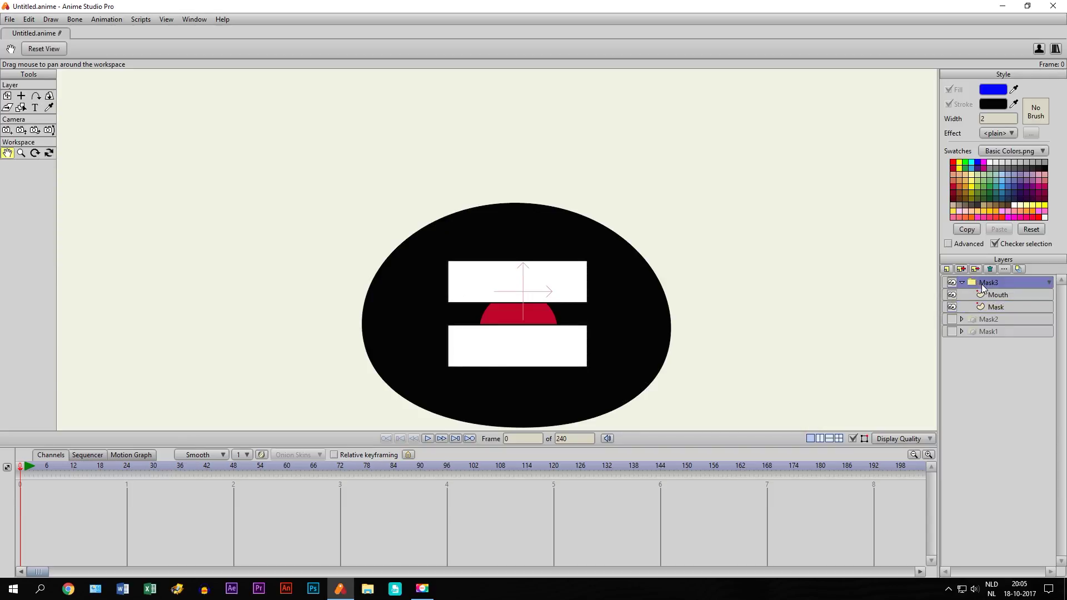
double_click(981, 284)
left_click(643, 47)
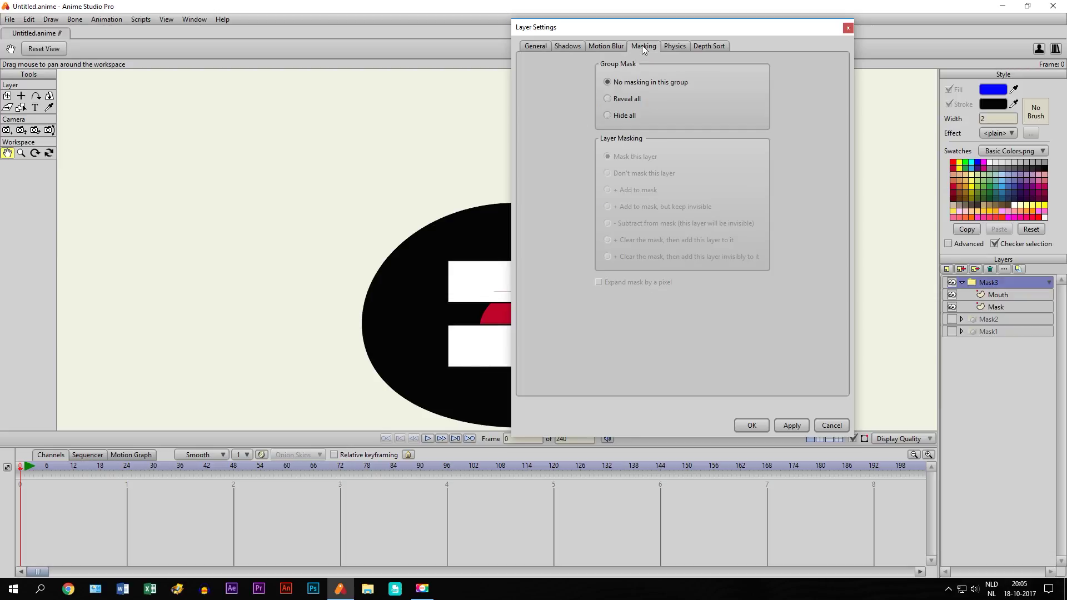
left_click(741, 431)
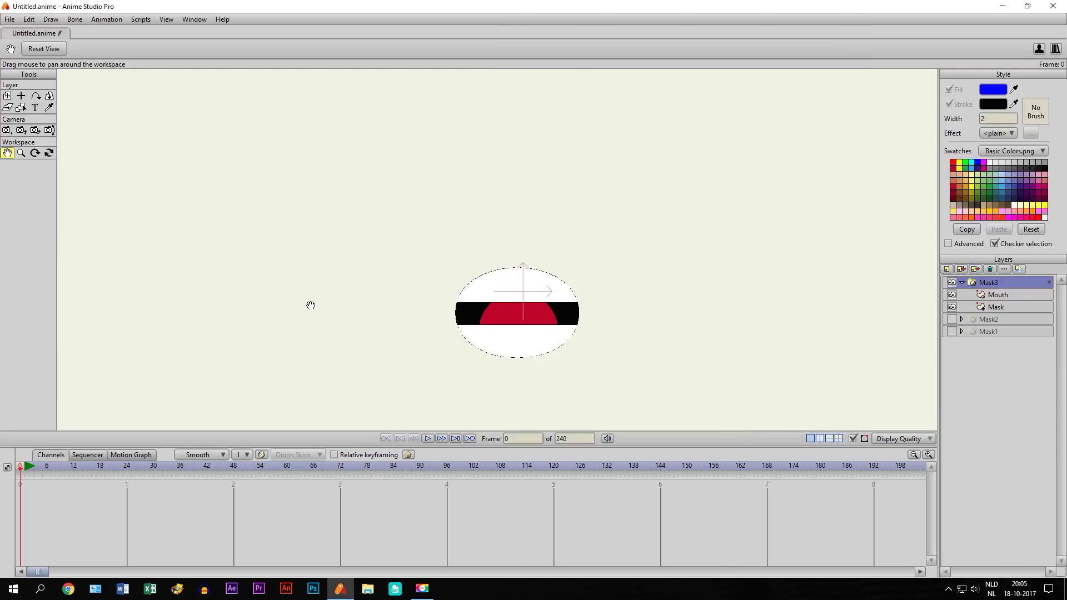
Step: Examine the masked mouth up close, selecting the Mouth layer and ending on the Mask layer to compare their outlines
scroll(356, 319, "up", 2)
left_click_drag(375, 320, 445, 200)
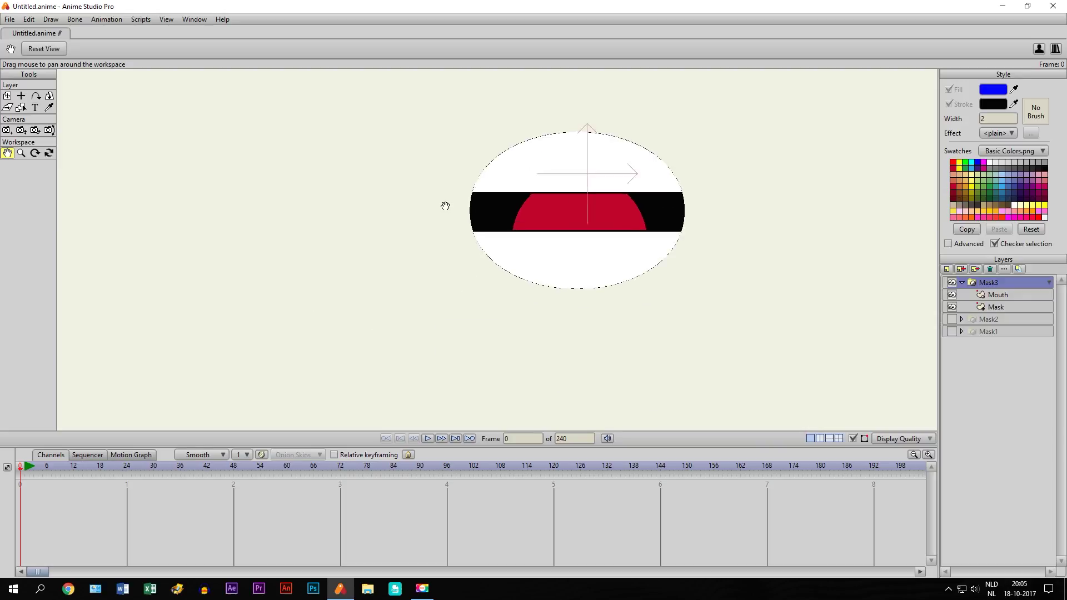
scroll(445, 200, "up", 3)
left_click_drag(511, 291, 431, 350)
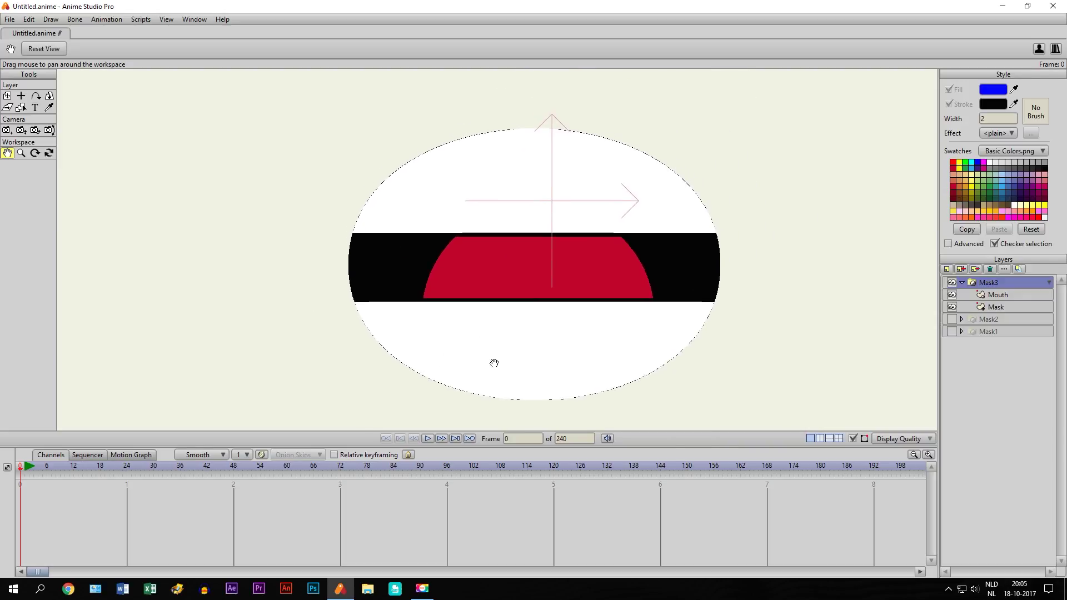
left_click(996, 296)
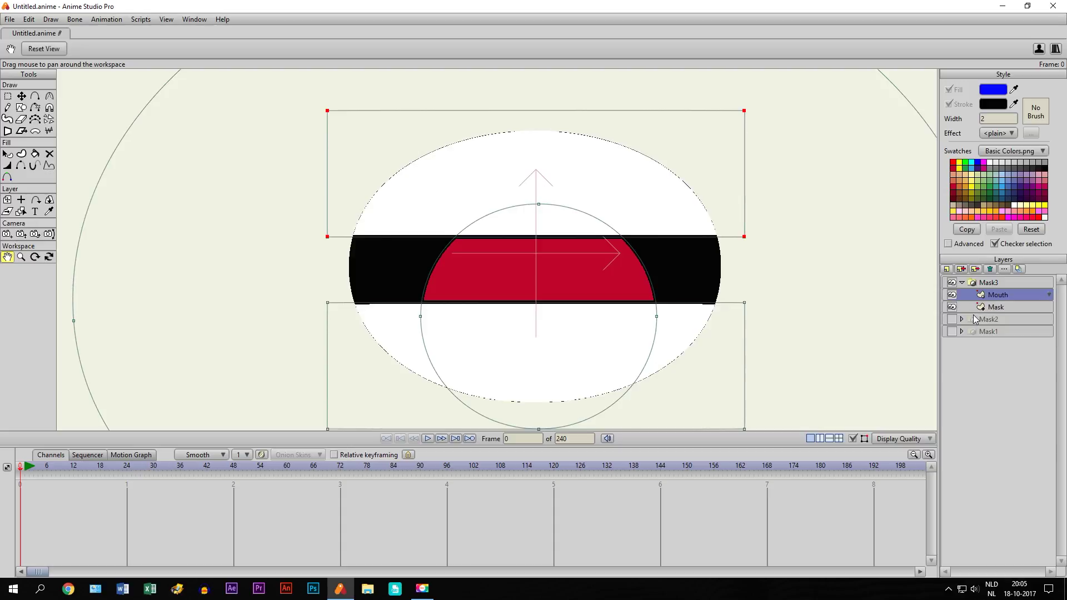
left_click(980, 305)
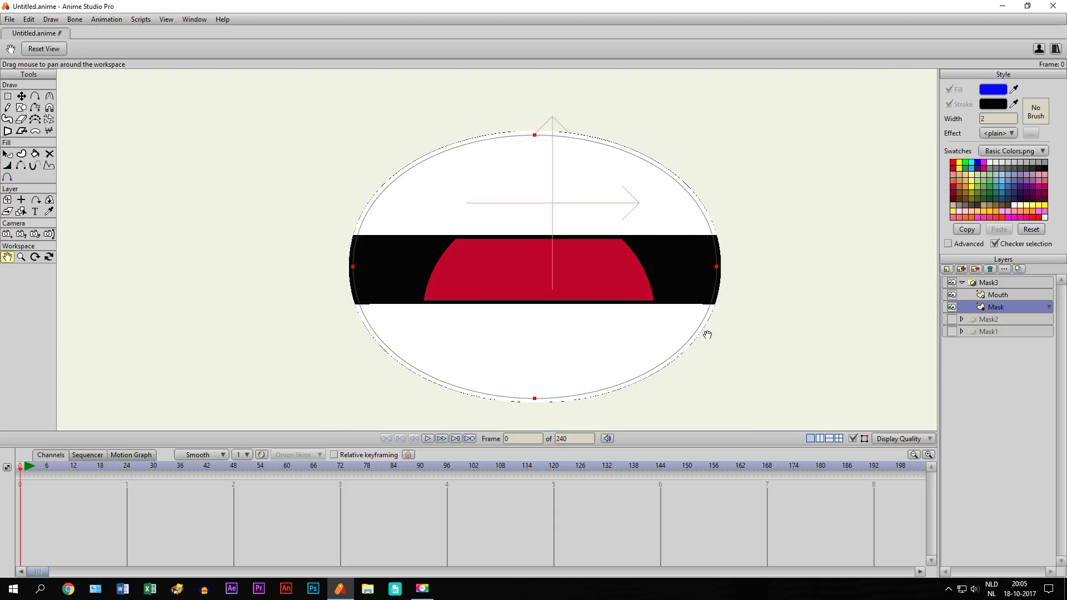
scroll(611, 272, "down", 2)
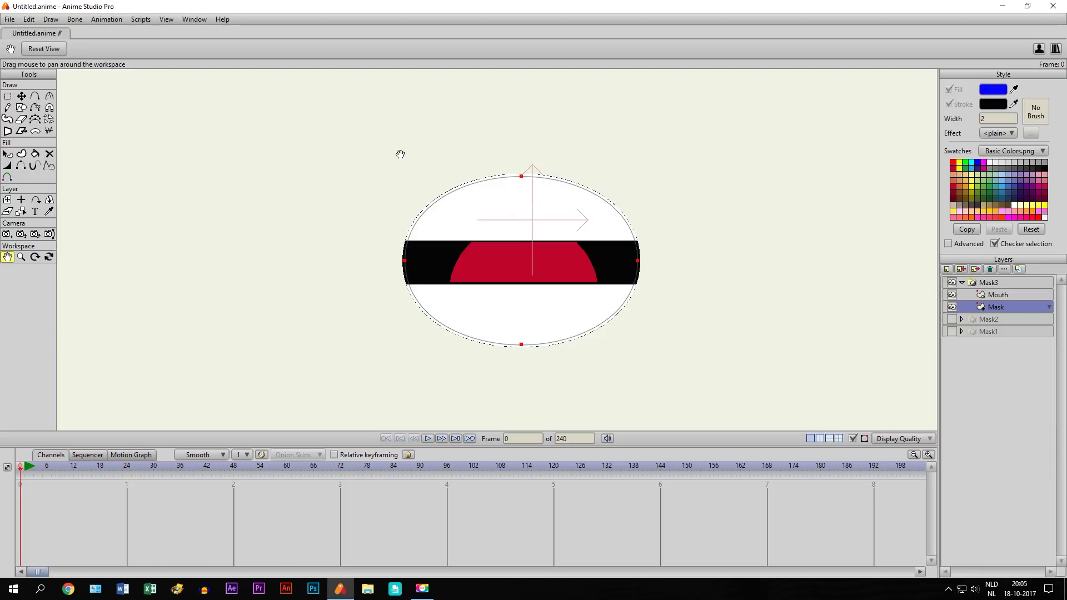
scroll(511, 239, "up", 5)
scroll(511, 241, "down", 3)
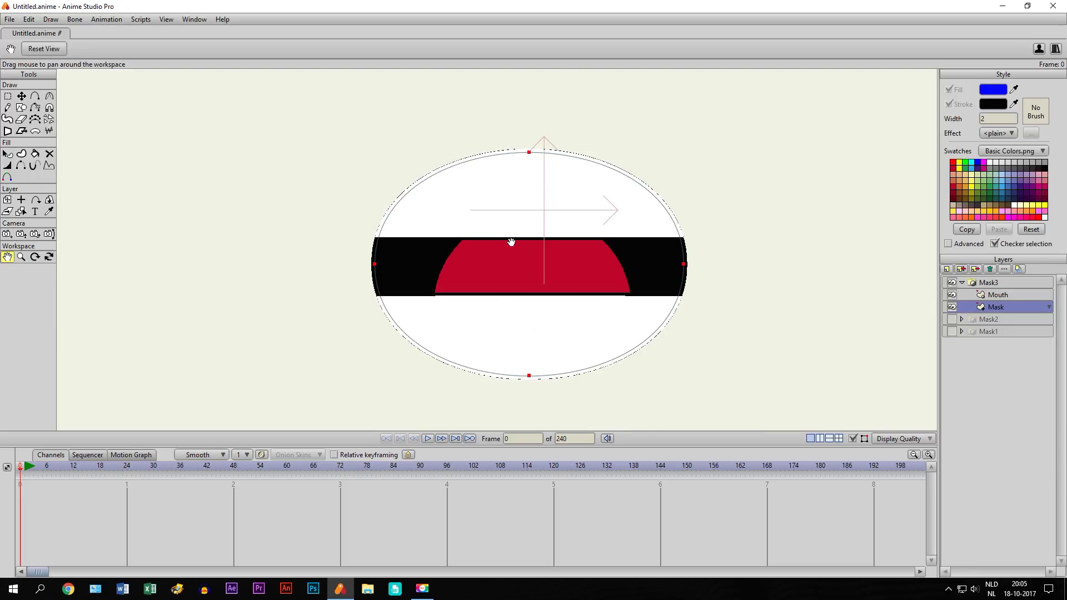
scroll(511, 242, "down", 2)
Step: Flatten the Mask layer's ellipse with Transform Points by moving its top, bottom and right points slightly inward
left_click(21, 95)
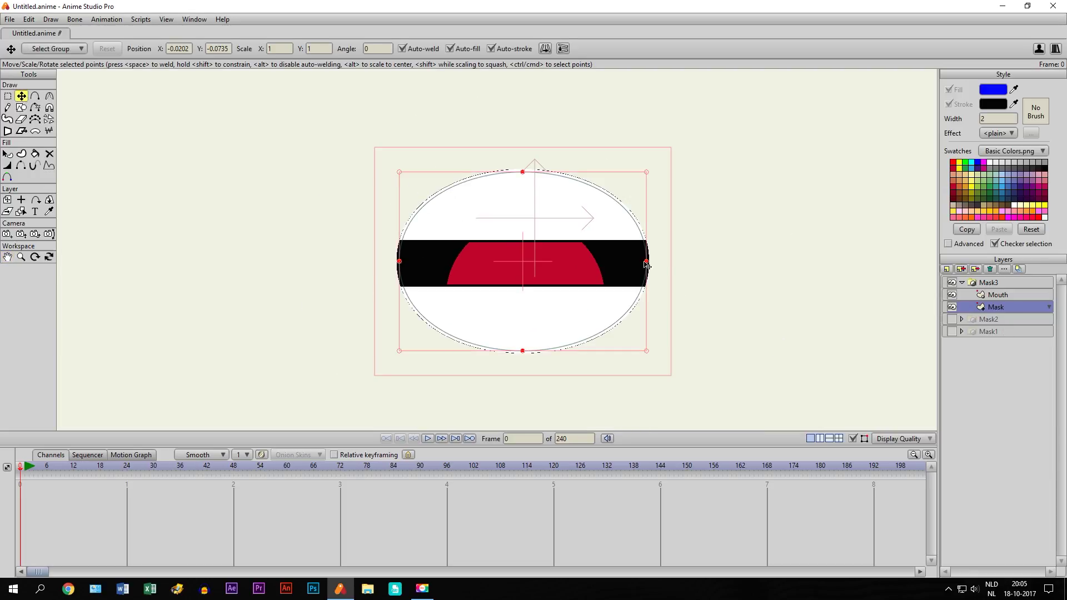
left_click(523, 172)
left_click_drag(524, 176, 514, 195)
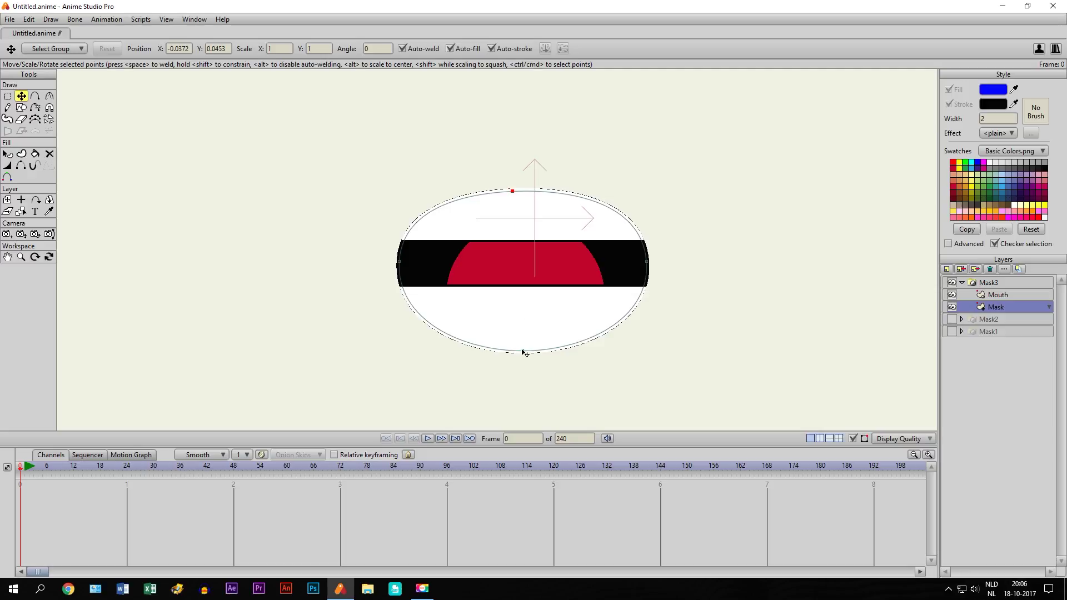
left_click_drag(522, 351, 519, 335)
left_click_drag(663, 267, 659, 270)
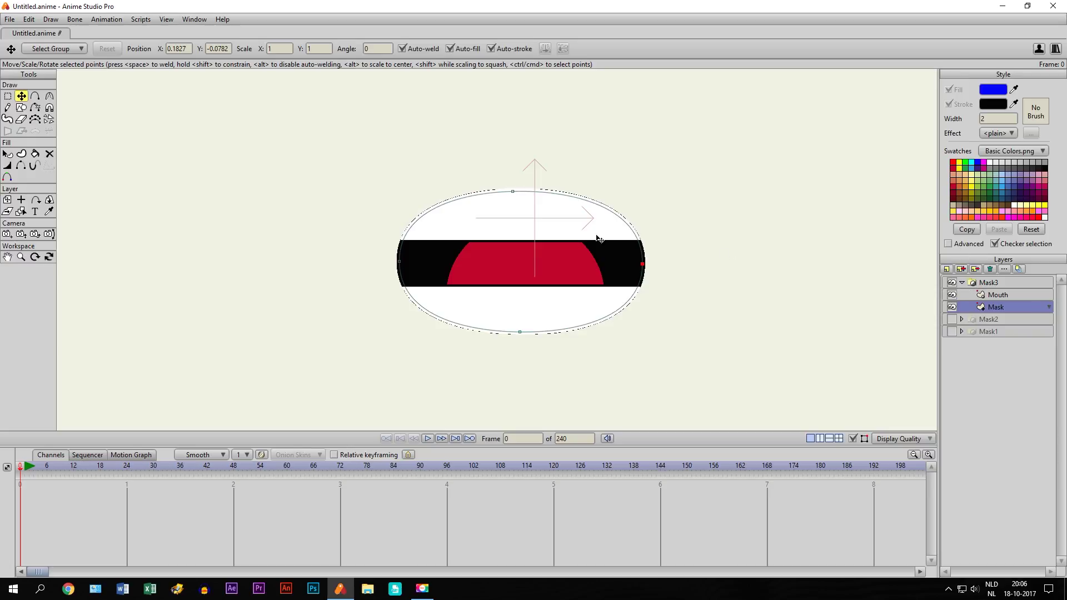
Step: Enable Exclude strokes in the Mask layer's masking settings
double_click(988, 308)
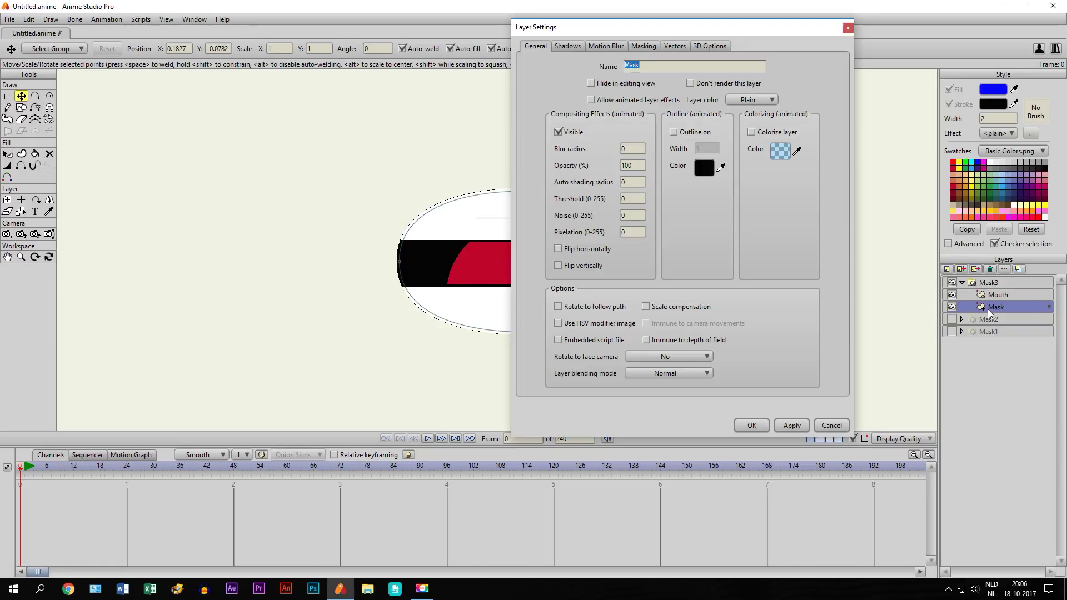
left_click(647, 45)
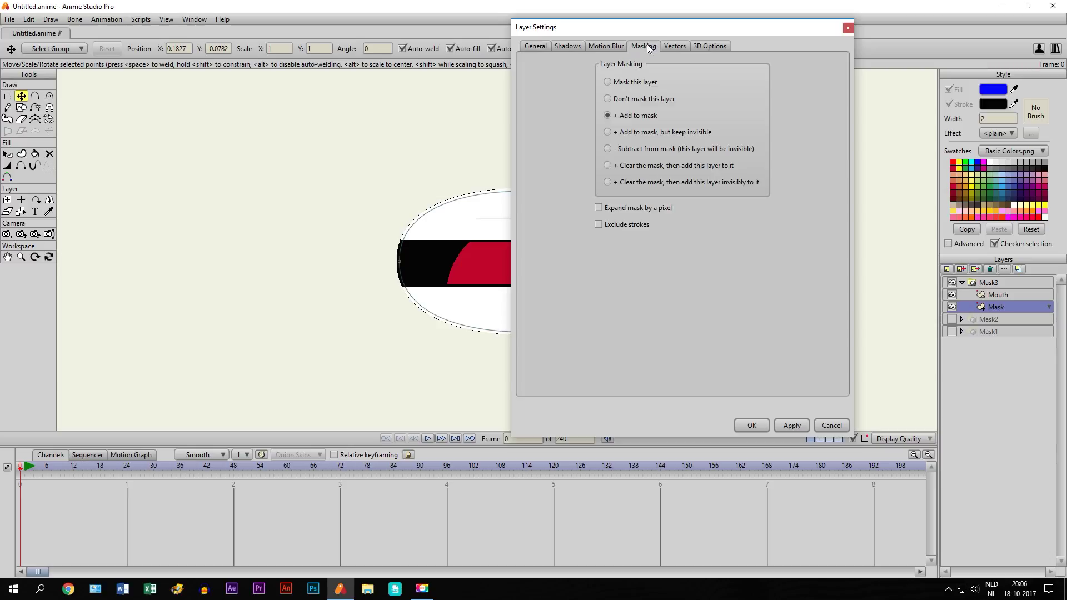
left_click(598, 224)
left_click(758, 428)
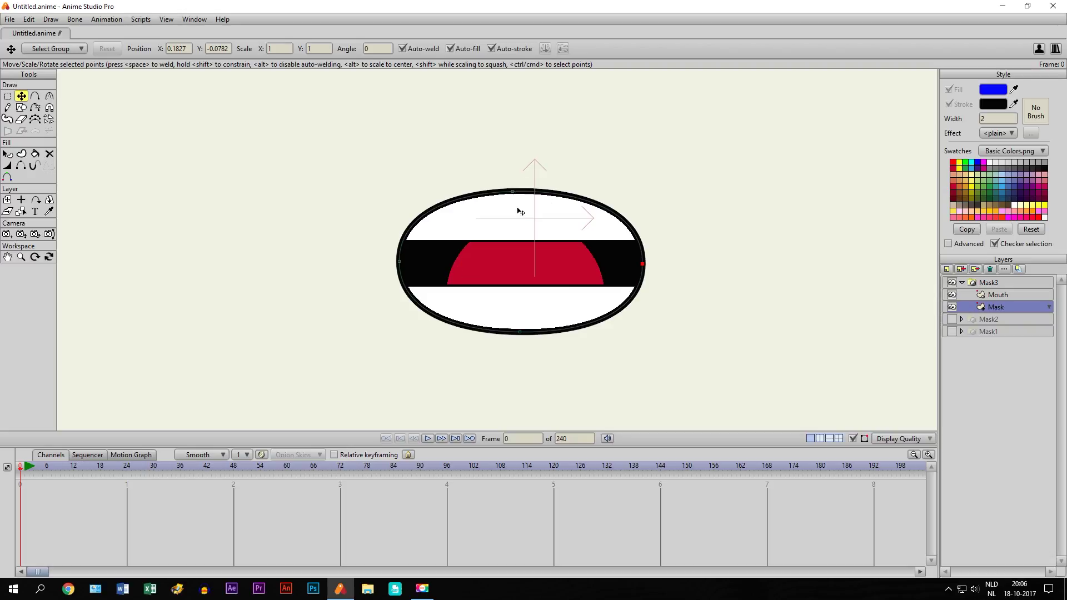
Step: Show the Mask2 and Mask1 groups alongside Mask3 and bring the whole scene into view
scroll(556, 285, "down", 2)
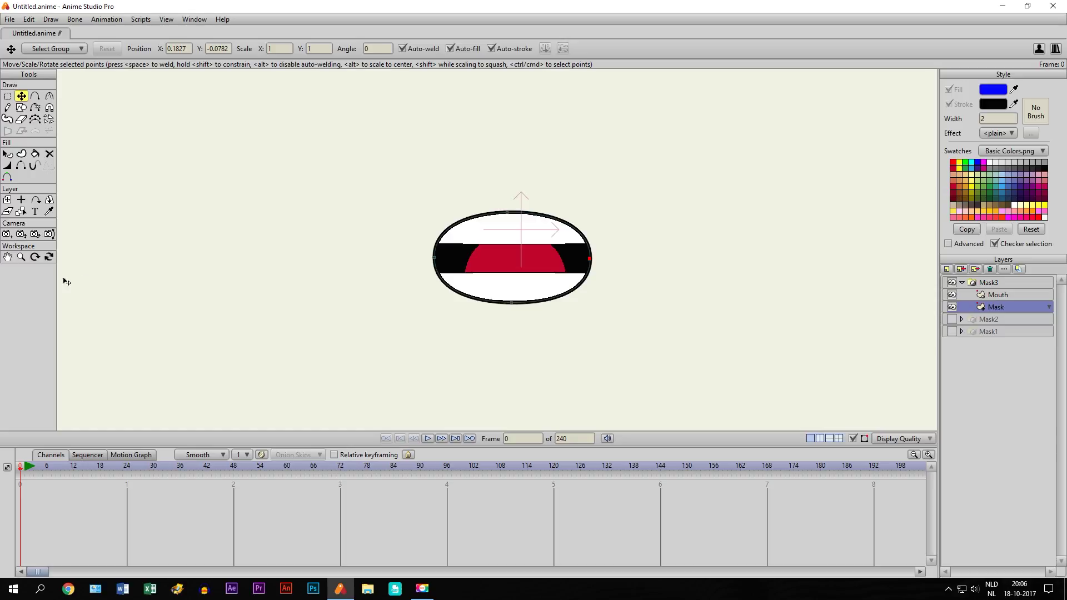
left_click(8, 257)
scroll(600, 302, "down", 2)
scroll(572, 302, "up", 3)
scroll(565, 295, "down", 3)
left_click_drag(581, 305, 609, 325)
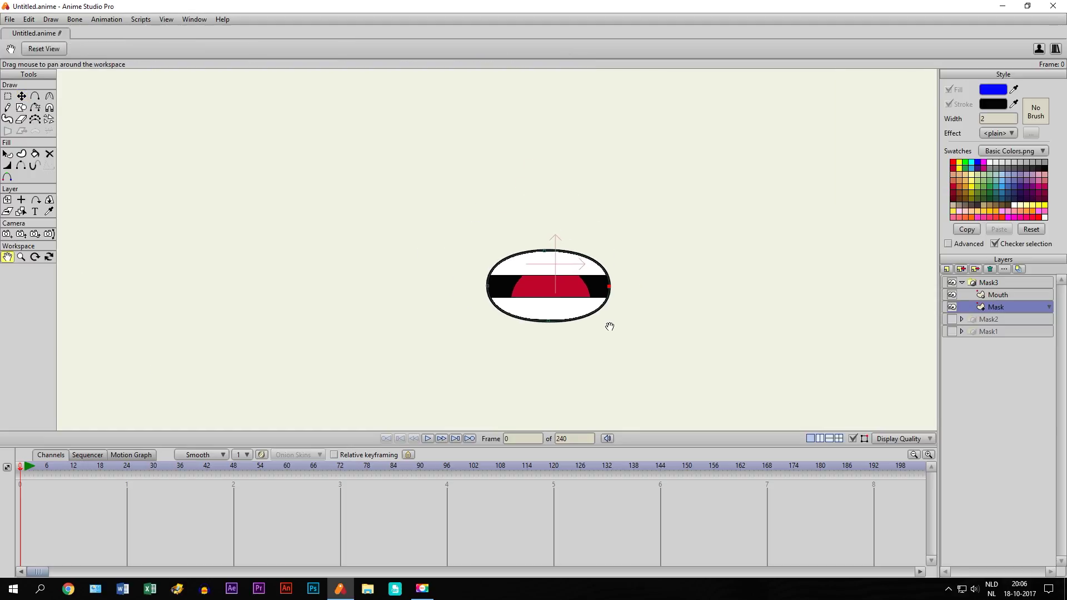
left_click(952, 318)
left_click(951, 331)
scroll(648, 313, "down", 3)
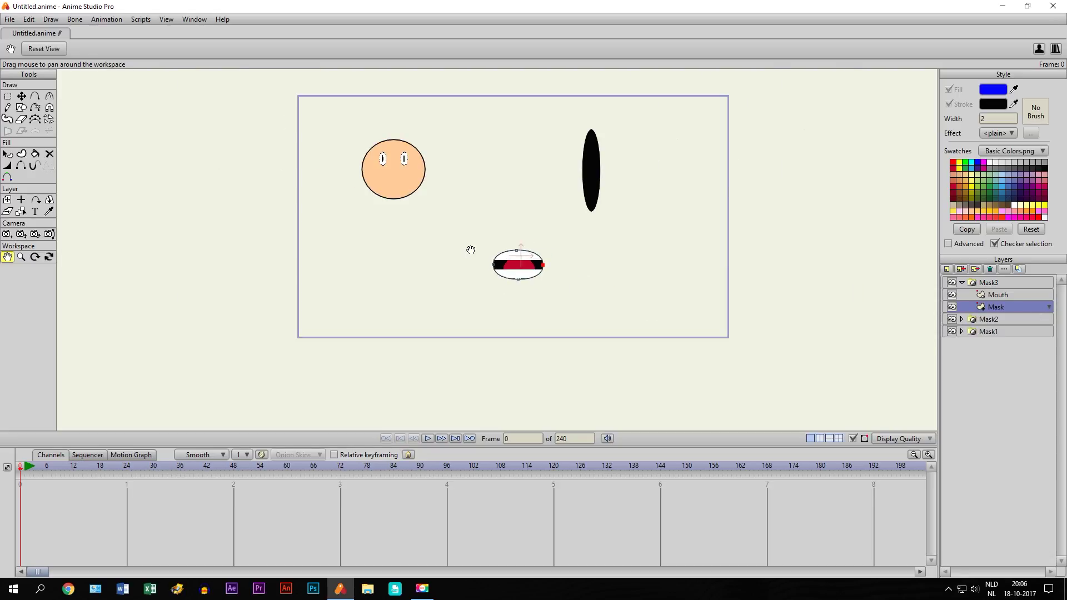
left_click_drag(469, 248, 483, 293)
scroll(483, 295, "up", 2)
scroll(484, 295, "down", 1)
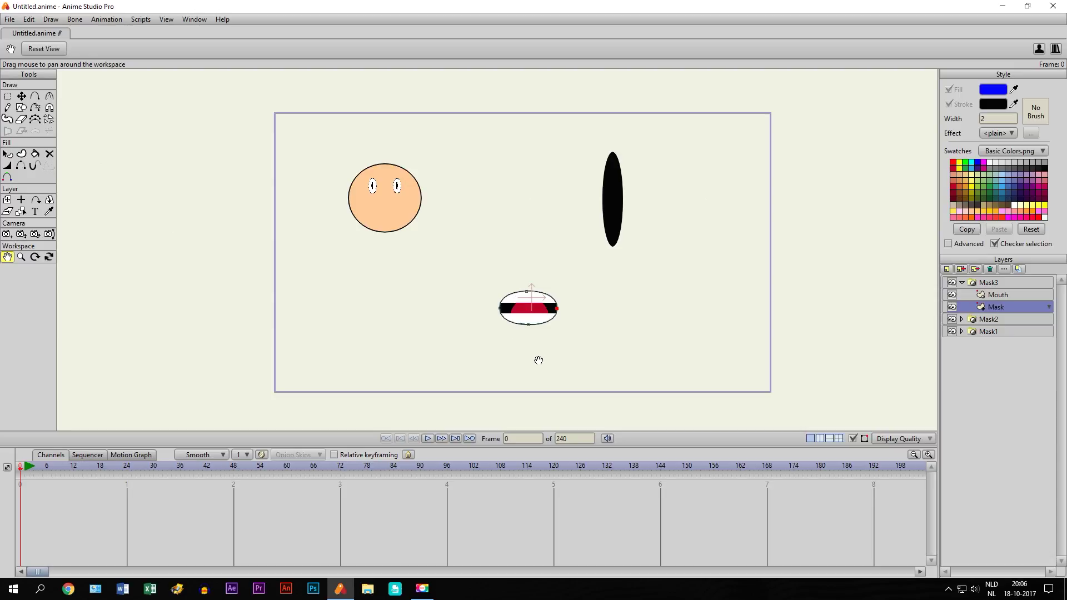
scroll(517, 312, "up", 2)
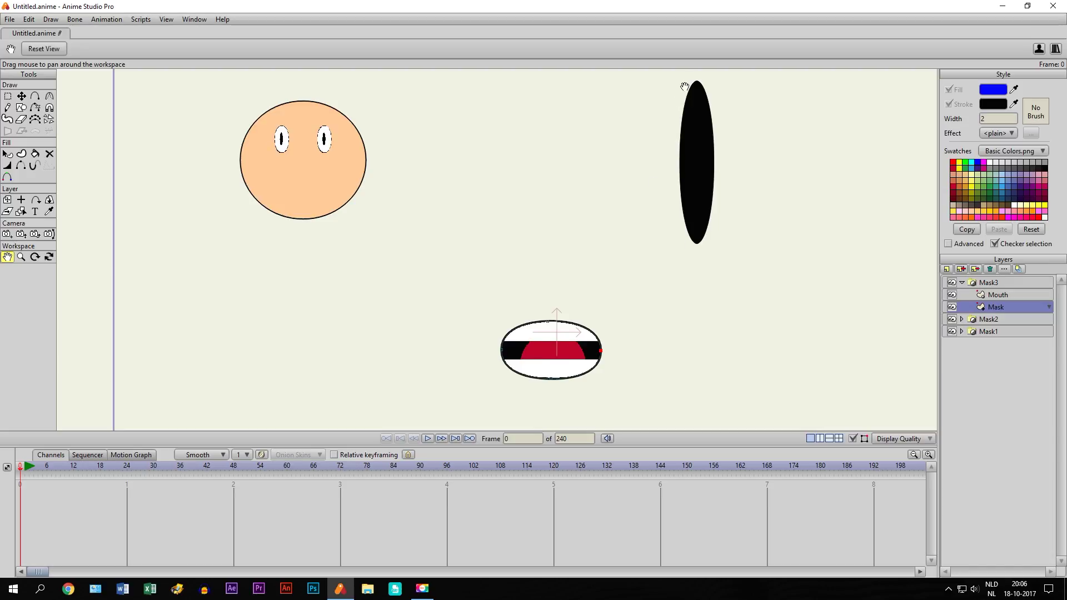
scroll(668, 167, "down", 2)
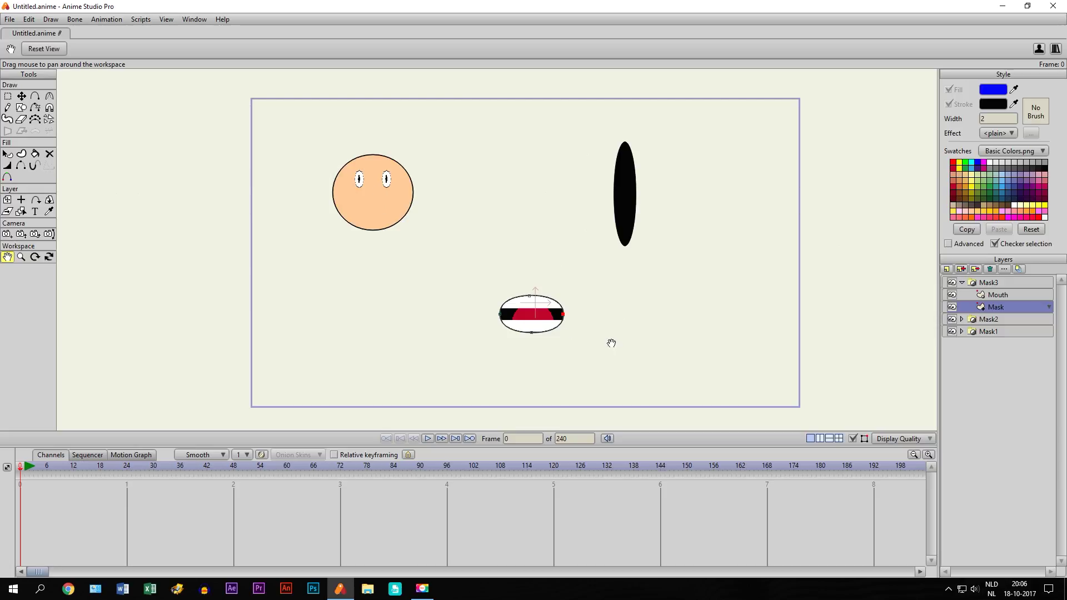
mouse_move(522, 278)
left_mouse_down()
mouse_move(560, 285)
mouse_move(531, 300)
mouse_move(526, 272)
left_mouse_up()
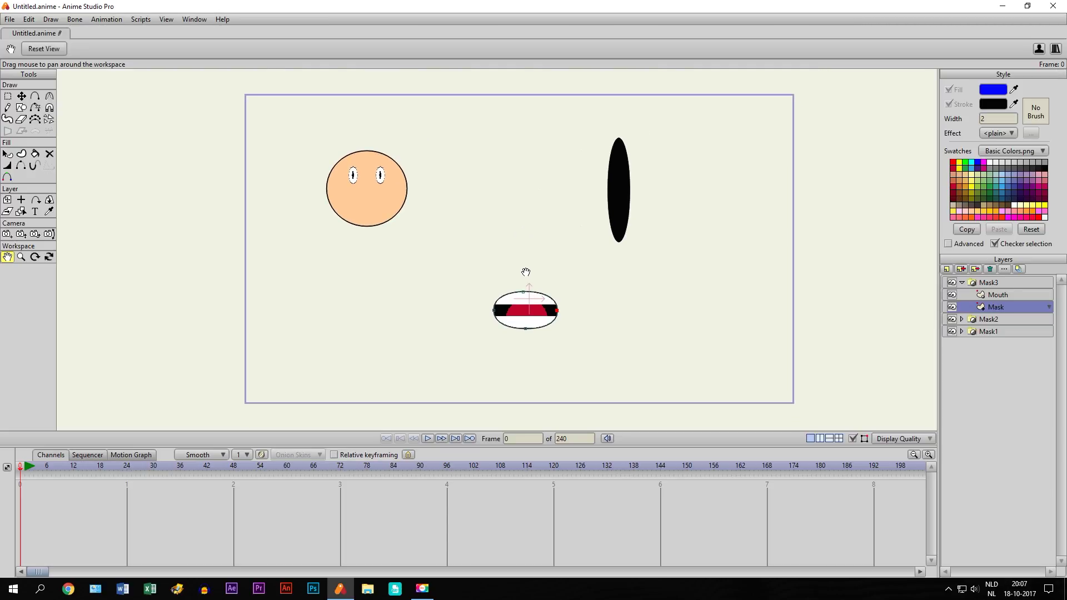